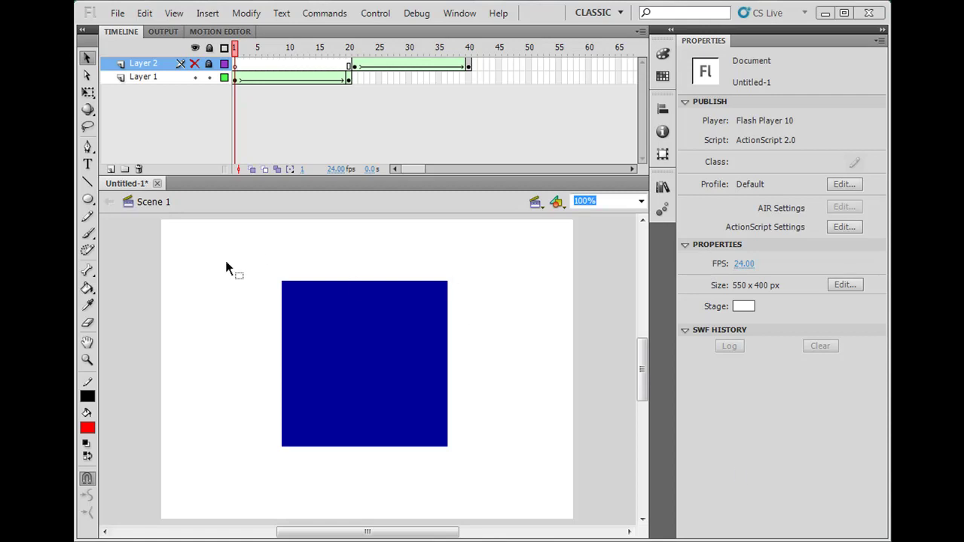
Step: Create a new blank ActionScript 2.0 document, Untitled-2, via File > New
click(118, 14)
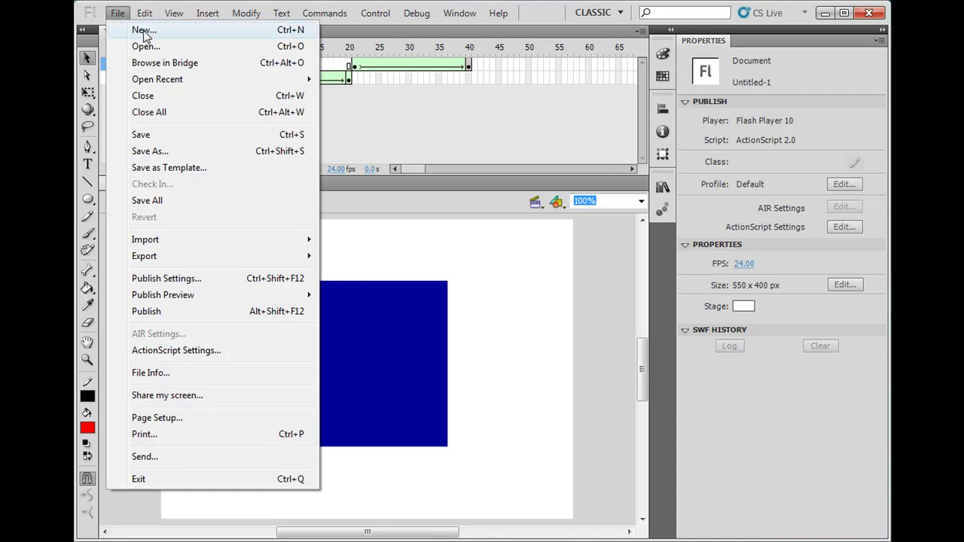
click(143, 31)
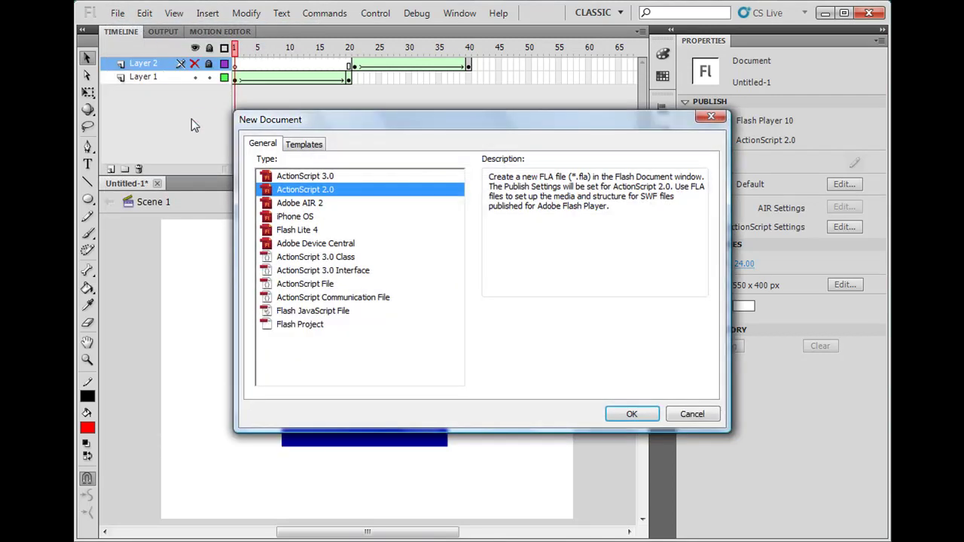
double_click(290, 191)
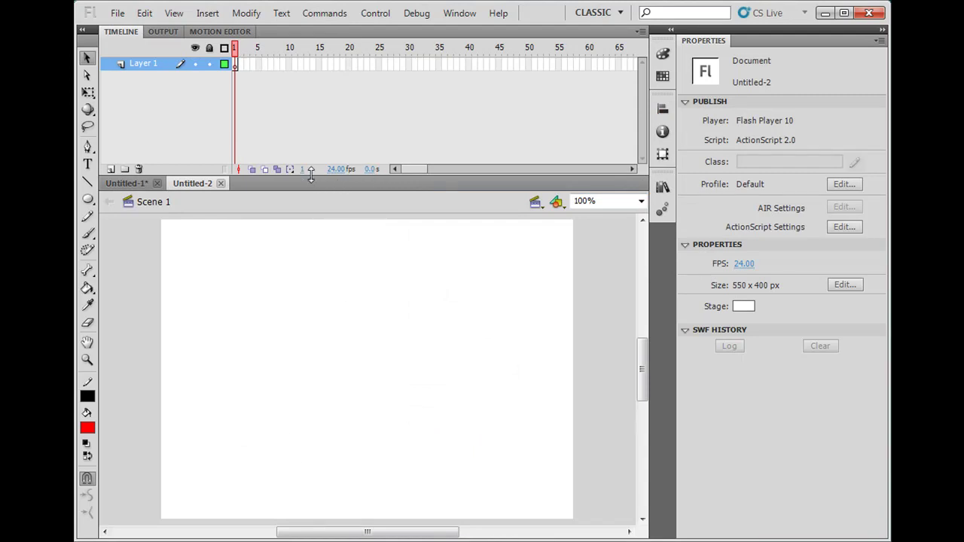
Step: Draw a 95 by 95 px red circle with a black outline on the stage
drag(310, 174, 313, 158)
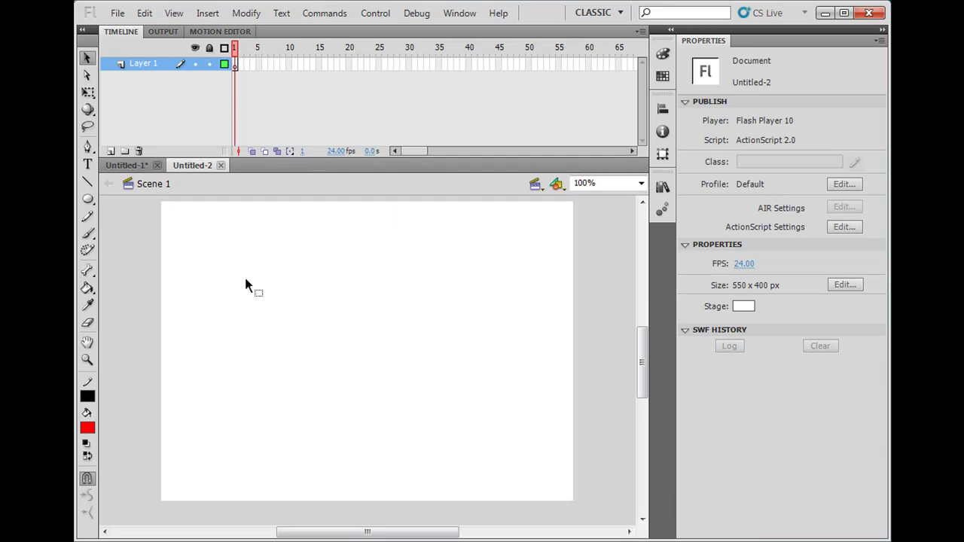
click(88, 198)
drag(249, 257, 319, 328)
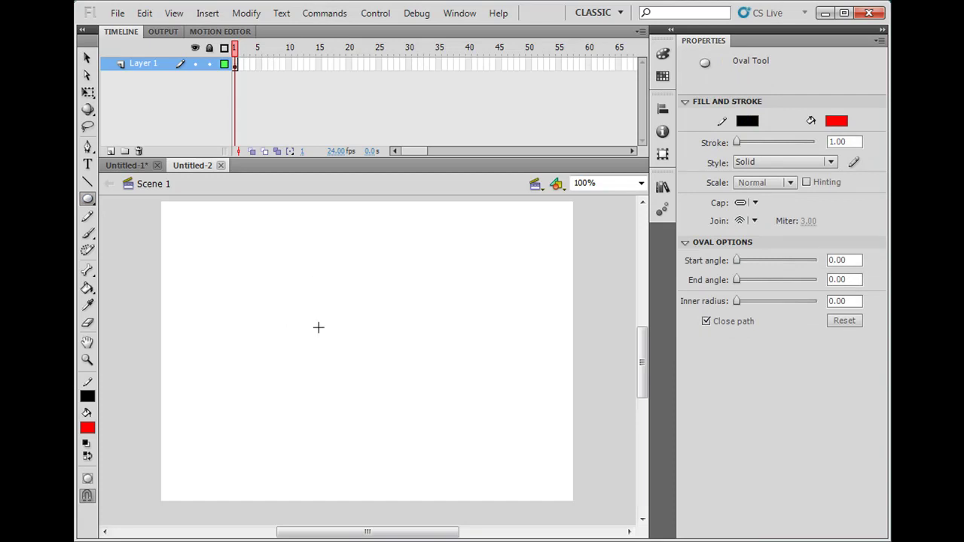
click(86, 58)
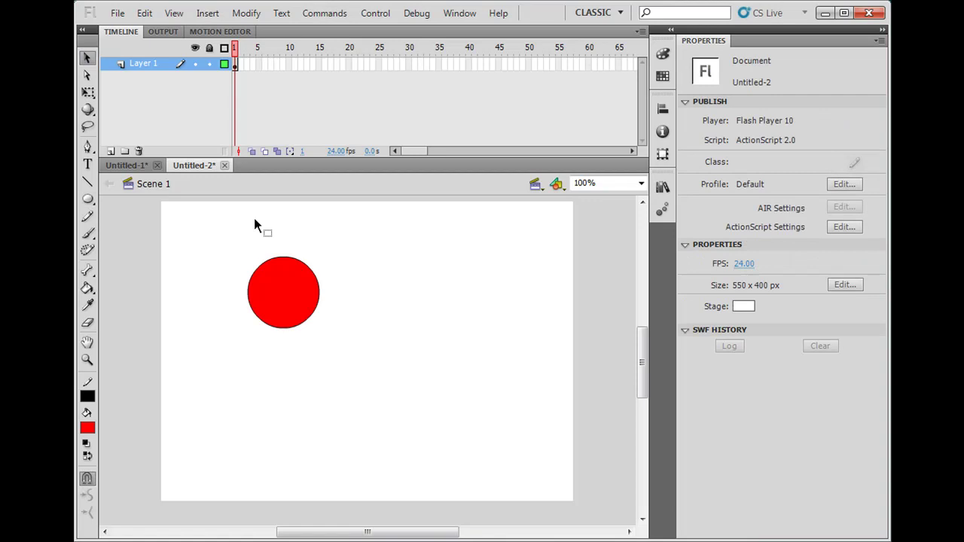
click(287, 295)
double_click(286, 296)
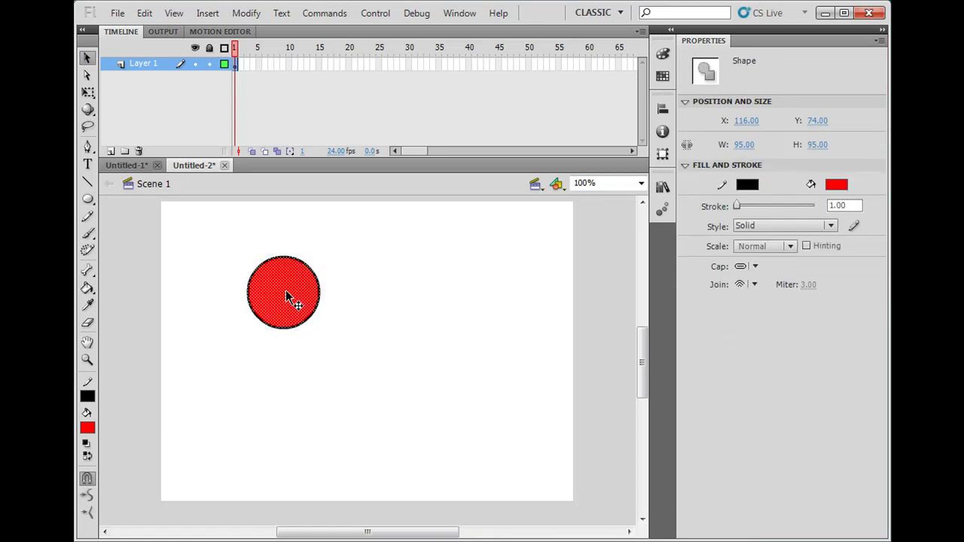
click(264, 354)
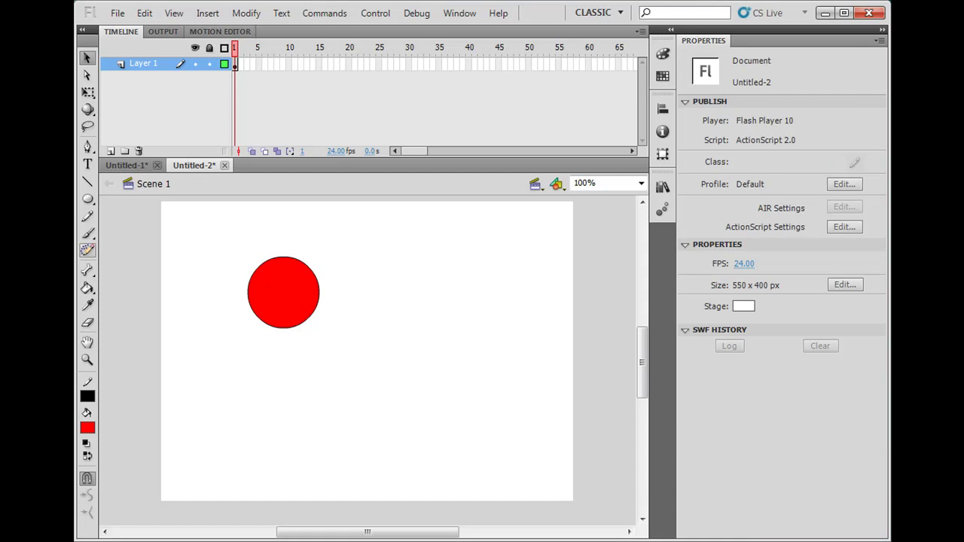
Step: Draw a second 109 px red circle in Object Drawing mode below the first, nudging it up
click(87, 201)
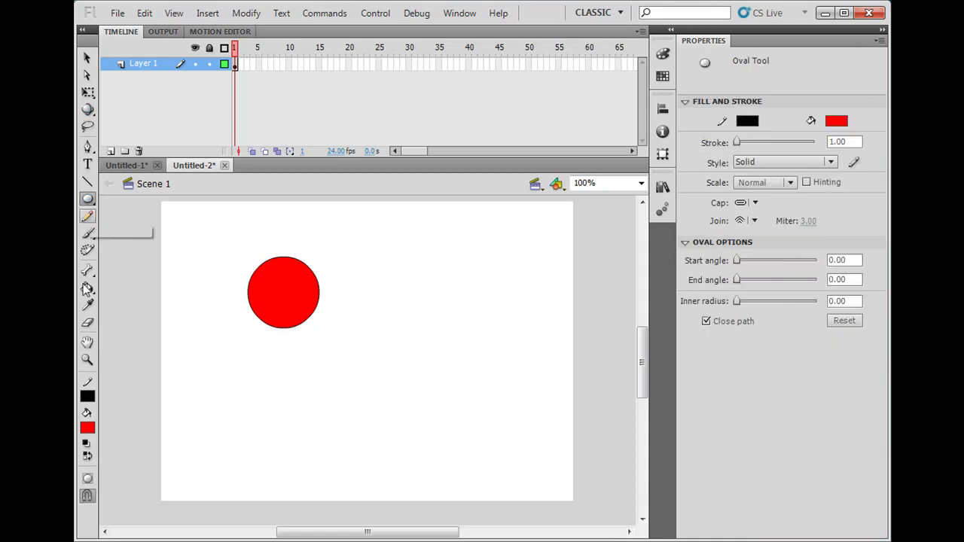
click(87, 482)
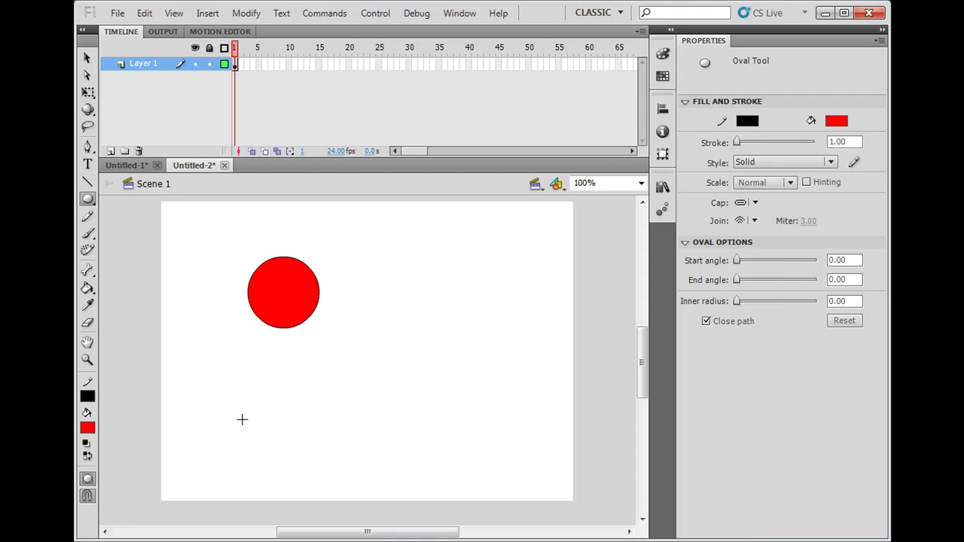
mouse_move(243, 381)
mouse_down()
mouse_move(338, 471)
mouse_move(323, 464)
mouse_up()
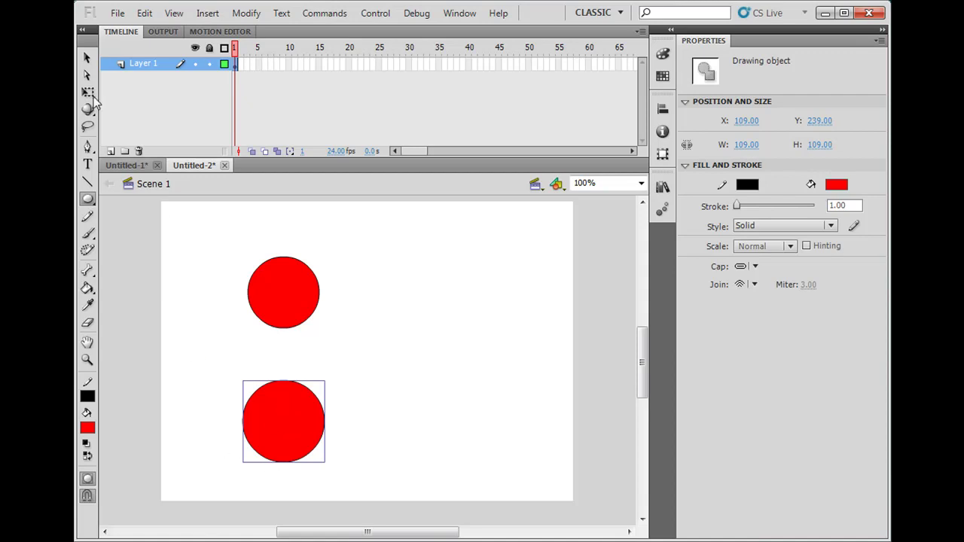
click(86, 58)
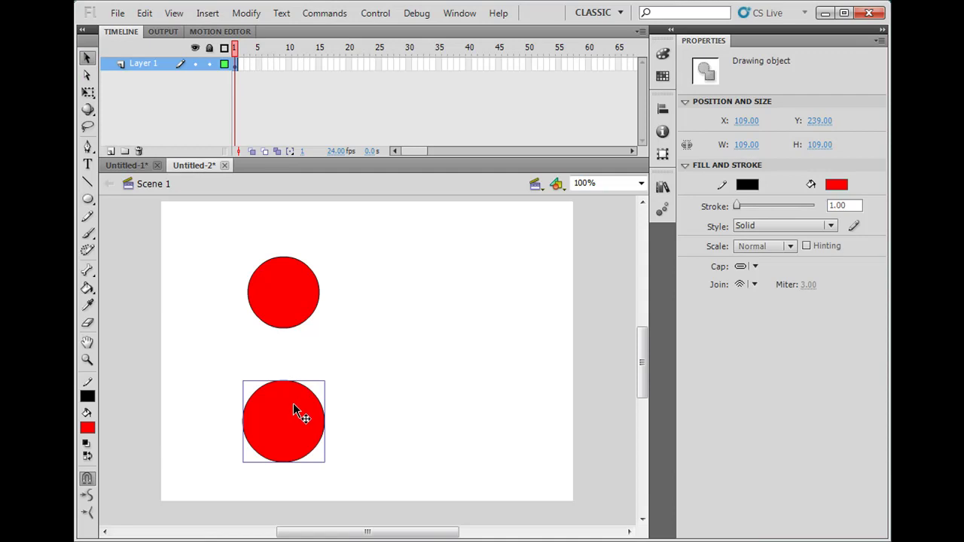
drag(302, 432, 300, 409)
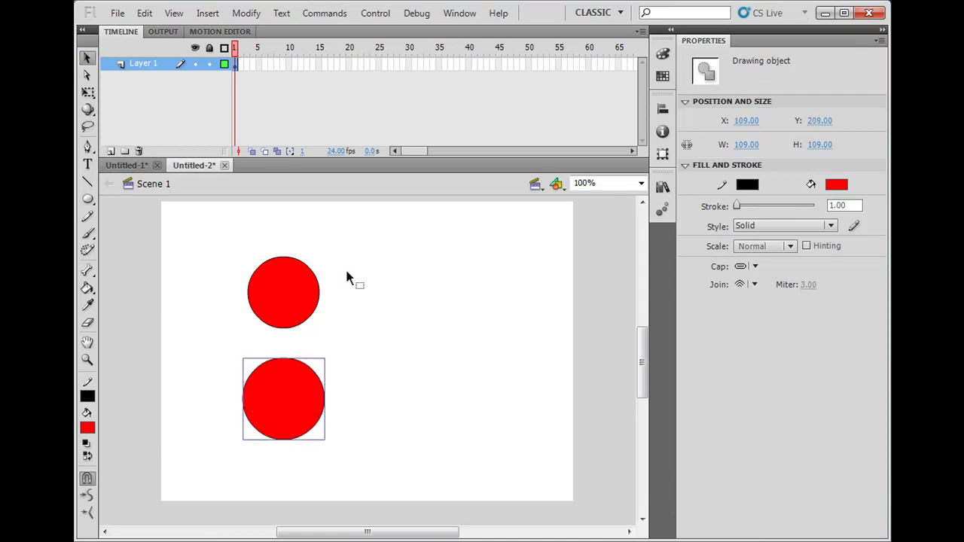
double_click(282, 287)
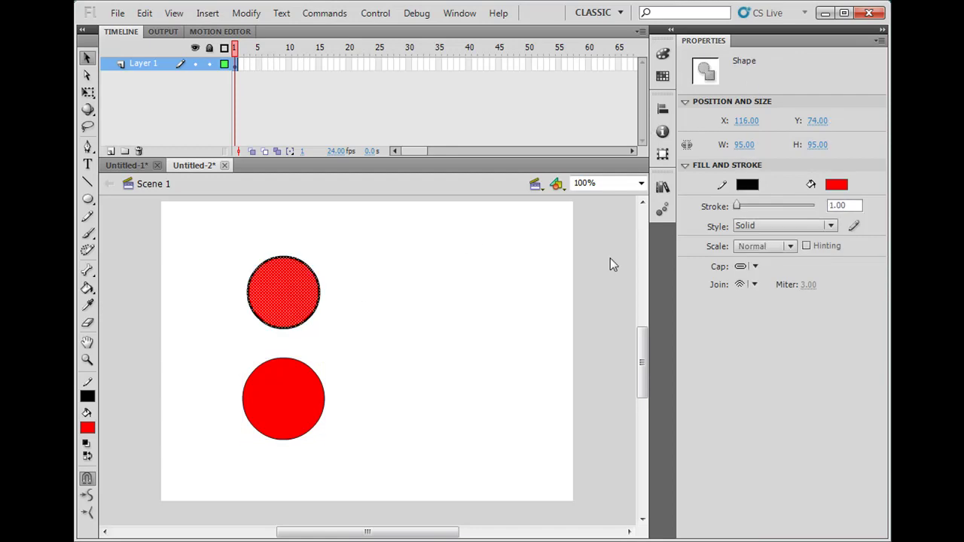
click(383, 422)
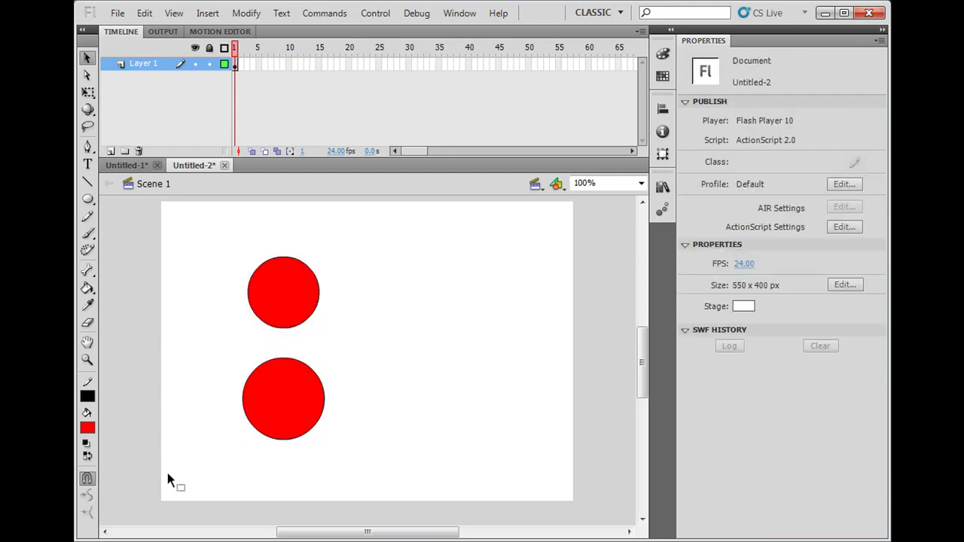
Step: Marquee-select the lower circle and delete it
click(87, 199)
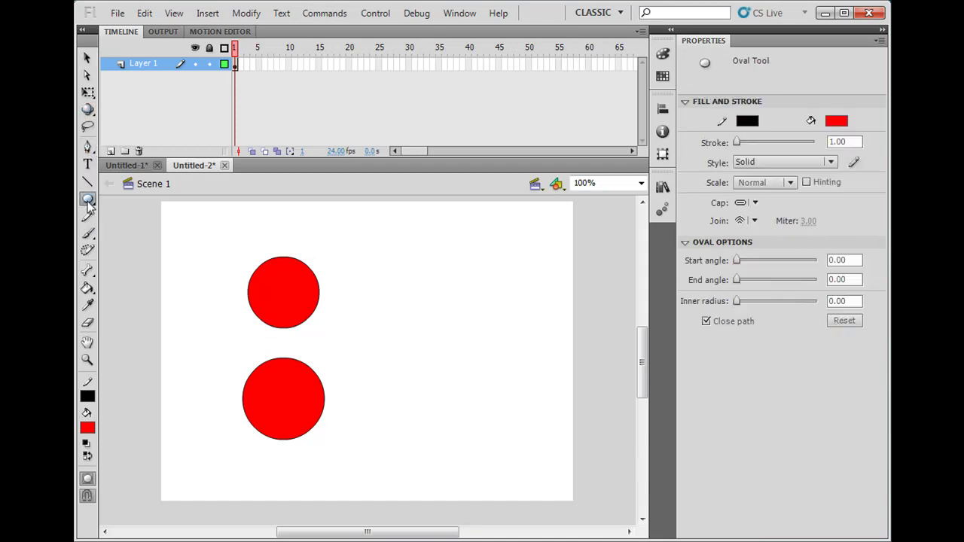
click(87, 480)
key(v)
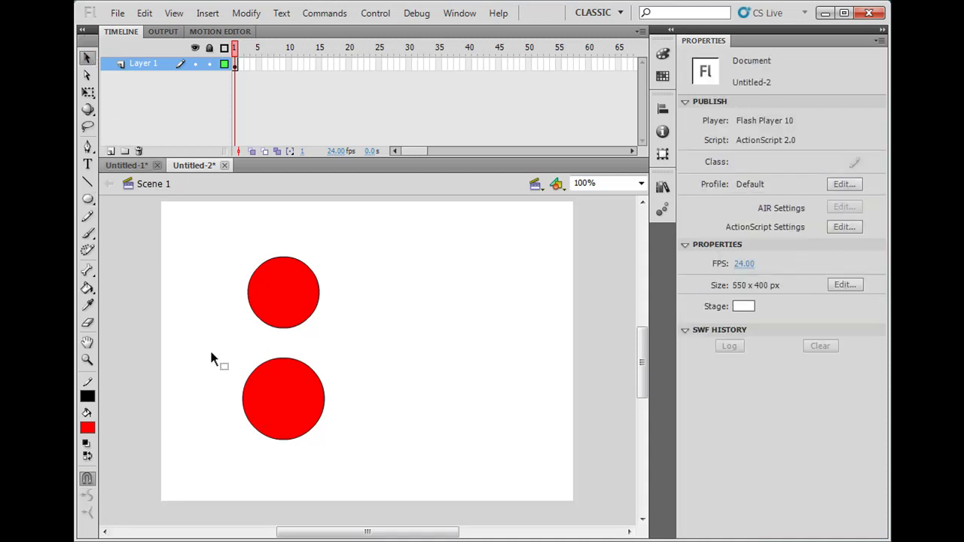
drag(224, 346, 385, 473)
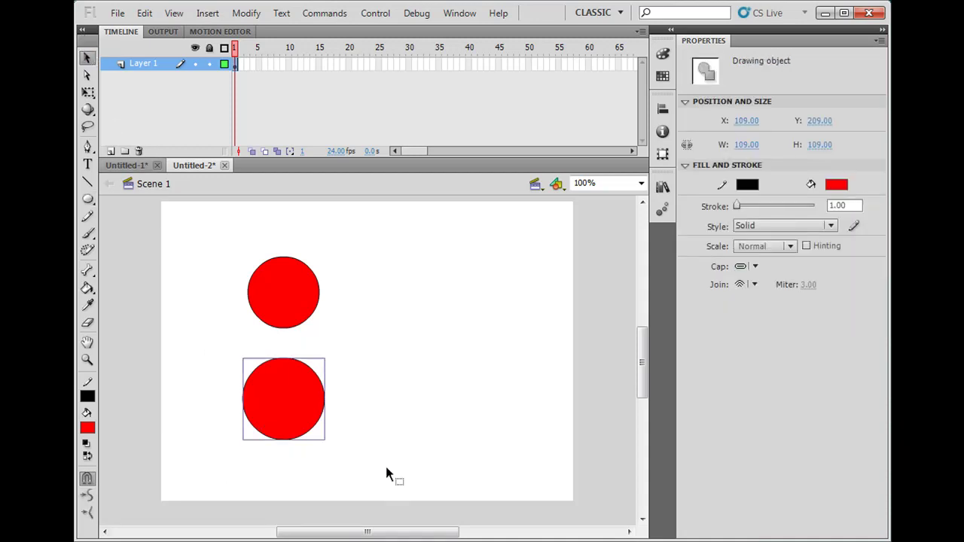
key(Delete)
Step: Move the remaining circle toward the stage centre and scale it to 158.30 by 158.30 px
click(293, 301)
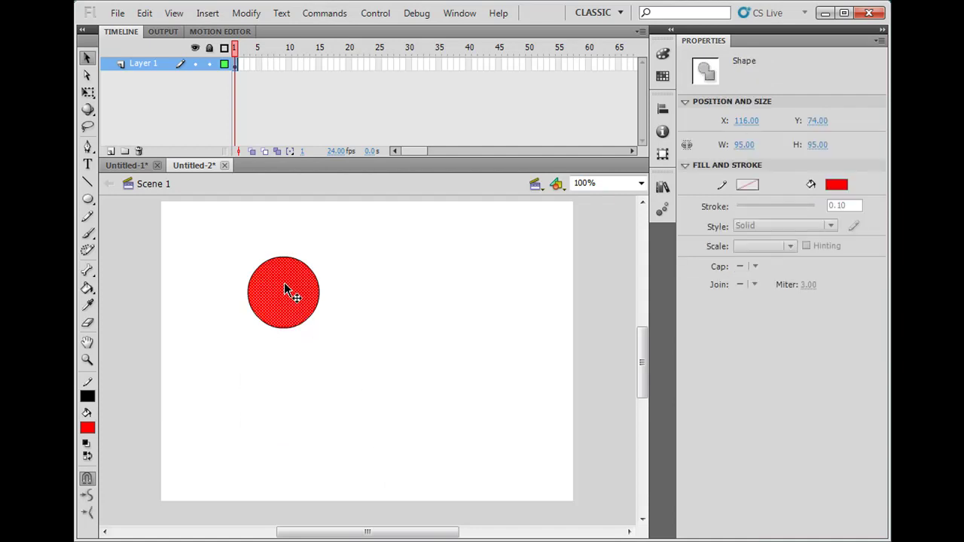
double_click(290, 288)
drag(294, 300, 364, 348)
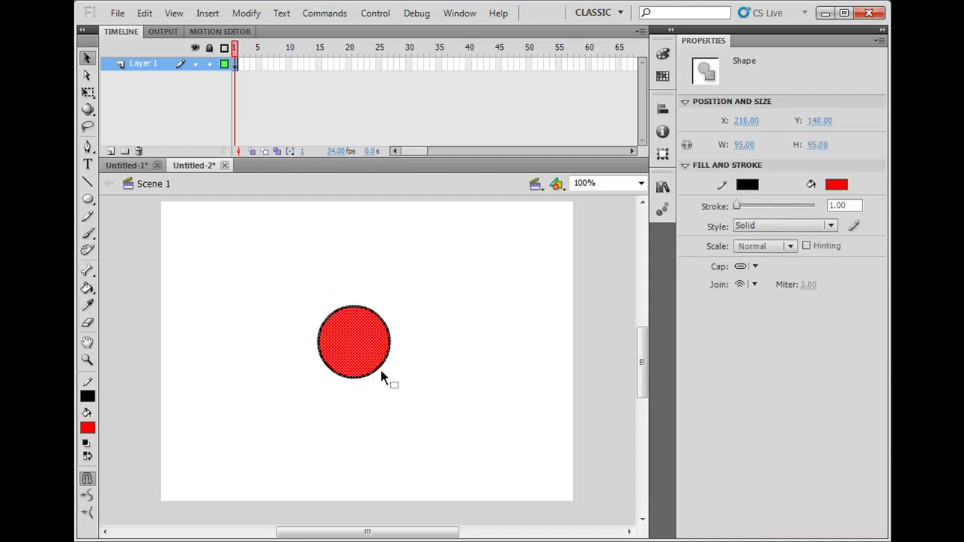
click(88, 92)
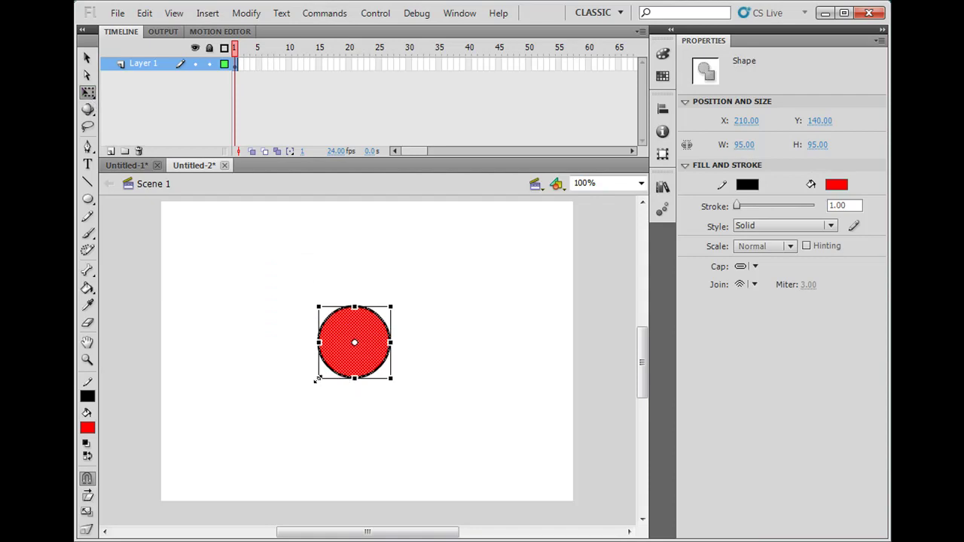
drag(319, 379, 347, 365)
click(255, 331)
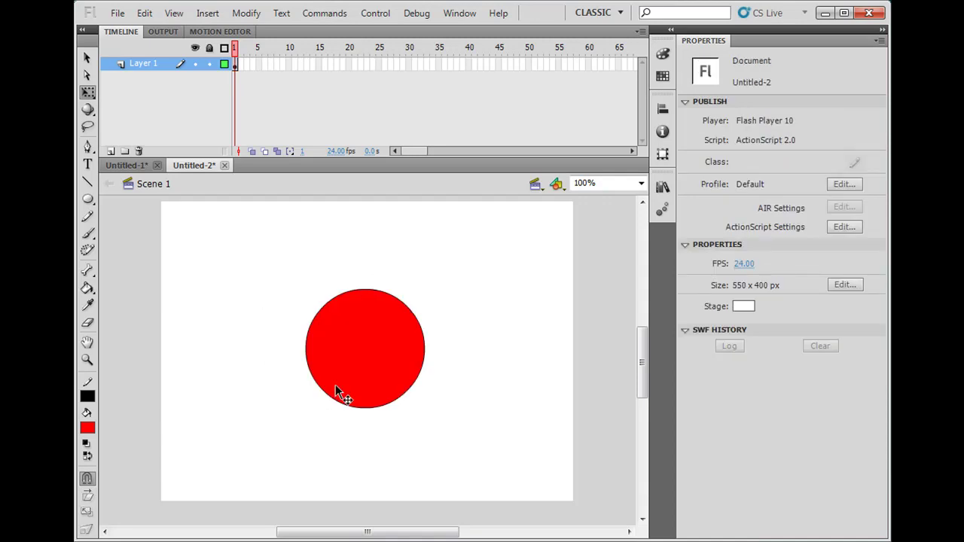
double_click(401, 394)
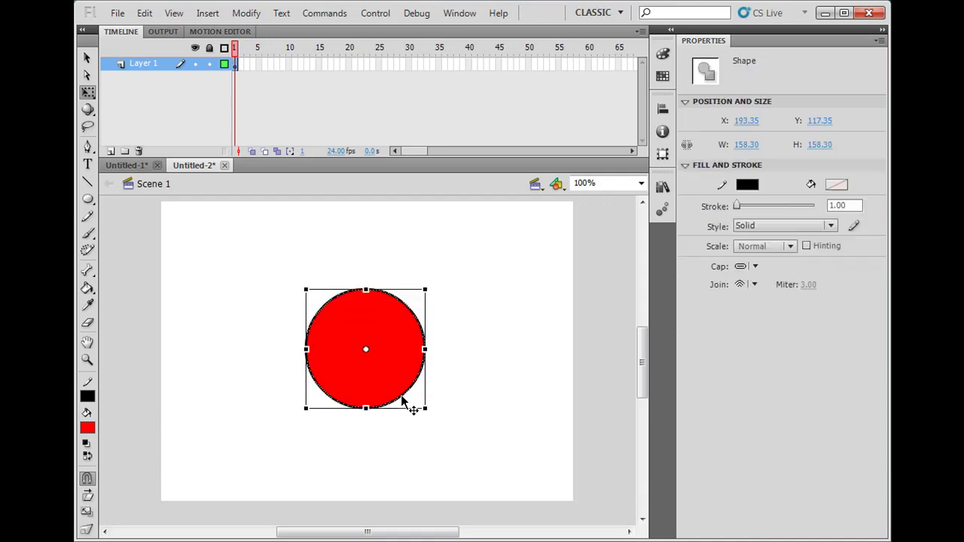
click(437, 449)
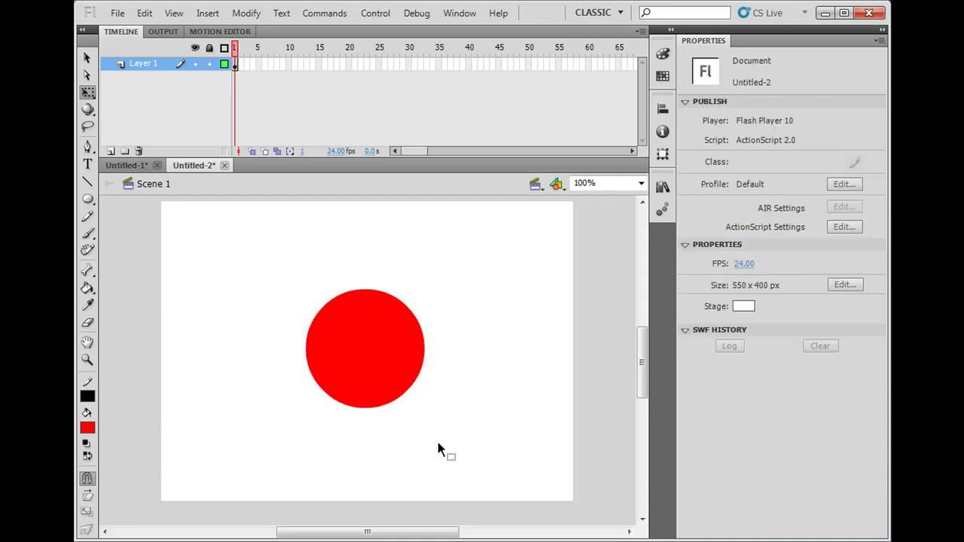
Step: Select the red circle and group it with Modify > Group
click(87, 58)
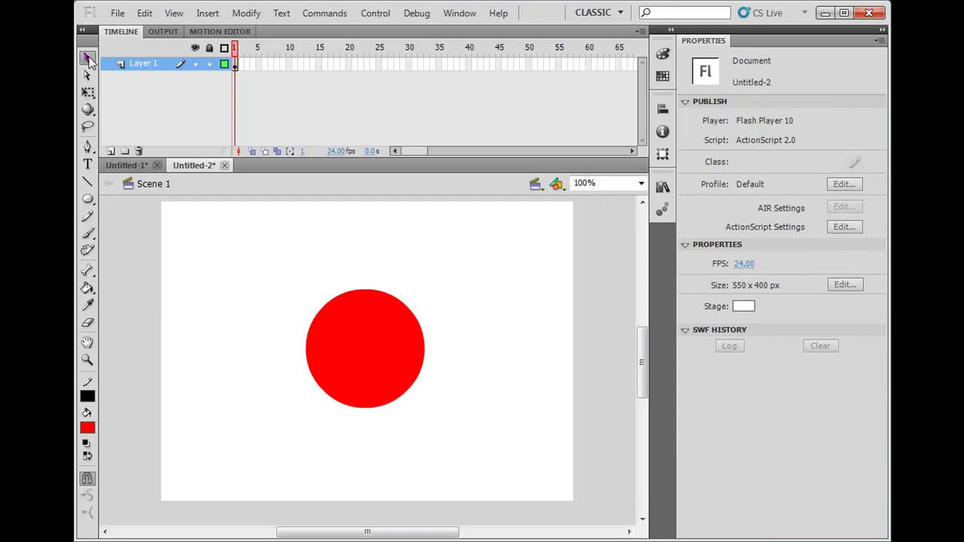
click(380, 352)
mouse_move(380, 352)
mouse_down()
mouse_move(372, 338)
mouse_move(380, 351)
mouse_up()
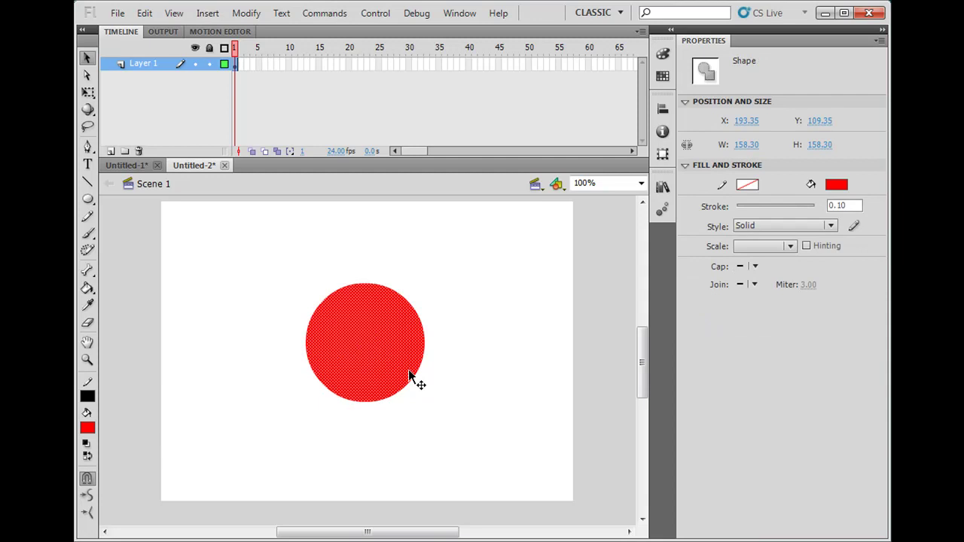
click(468, 396)
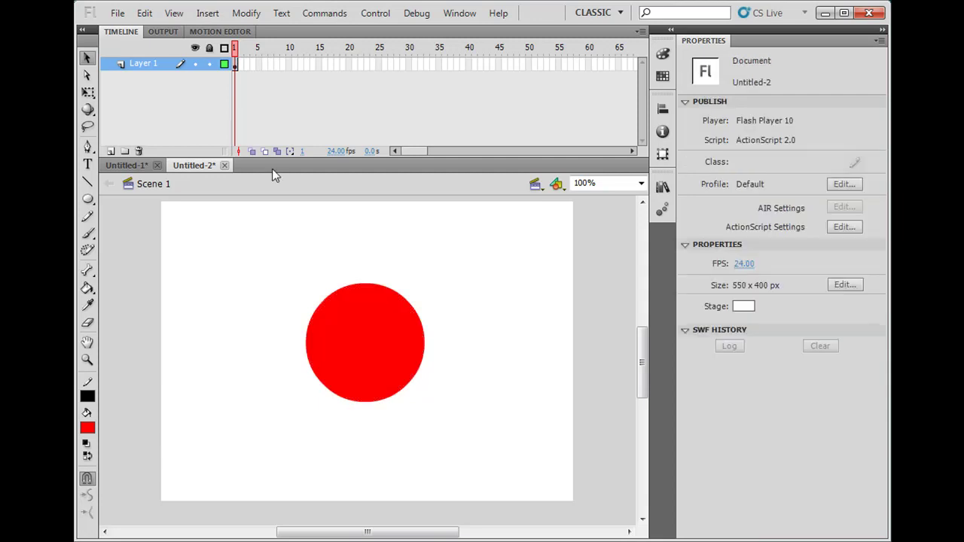
click(370, 355)
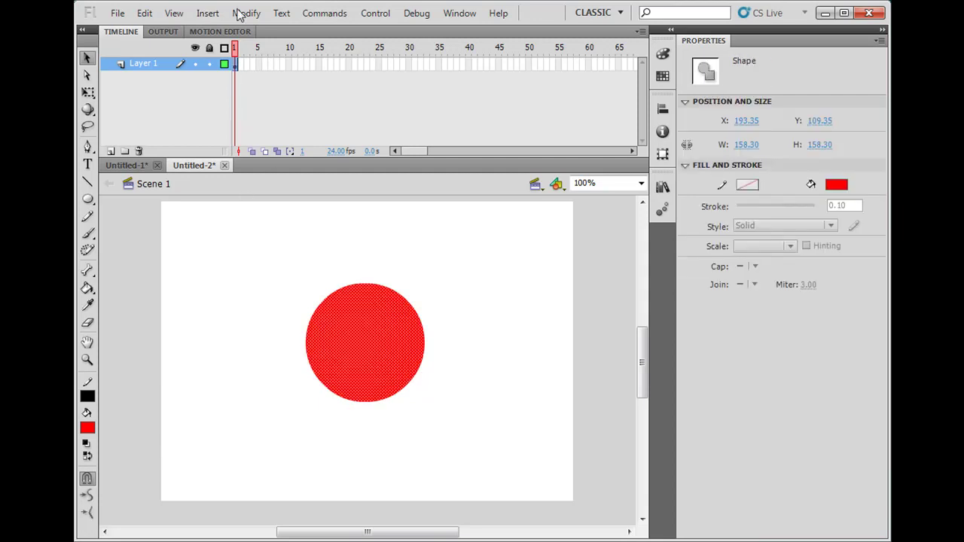
click(241, 13)
click(281, 241)
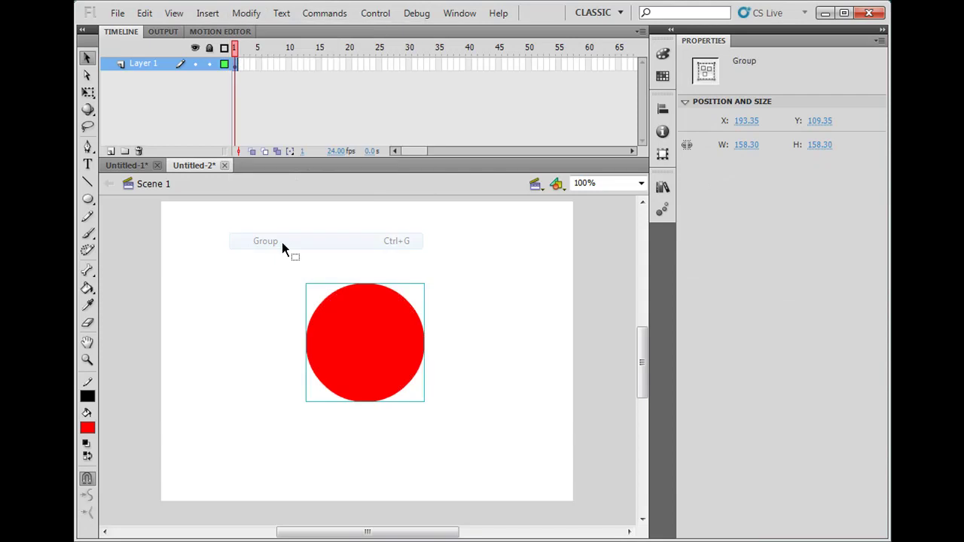
Step: Break the group apart into a raw 158.30 px circle shape at X 193.35, Y 109.35
click(244, 13)
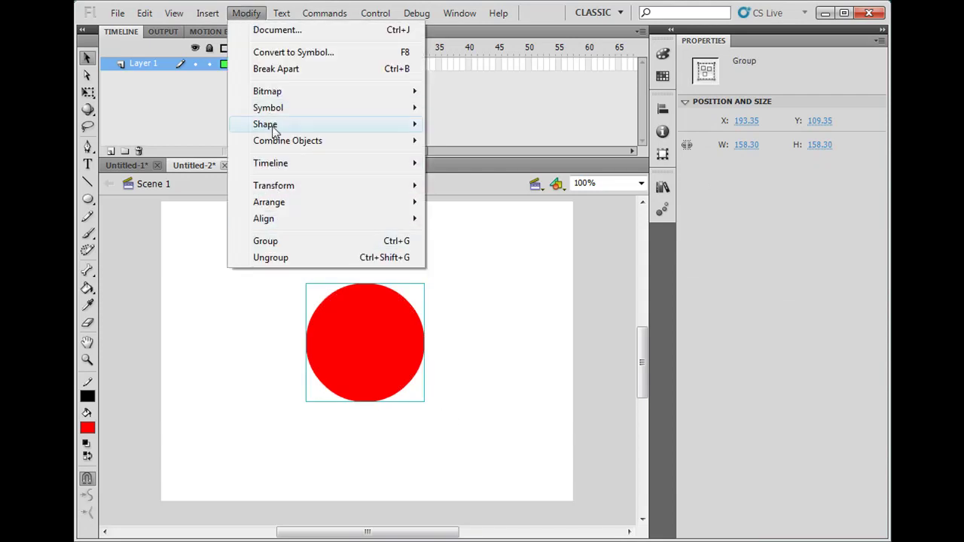
click(275, 74)
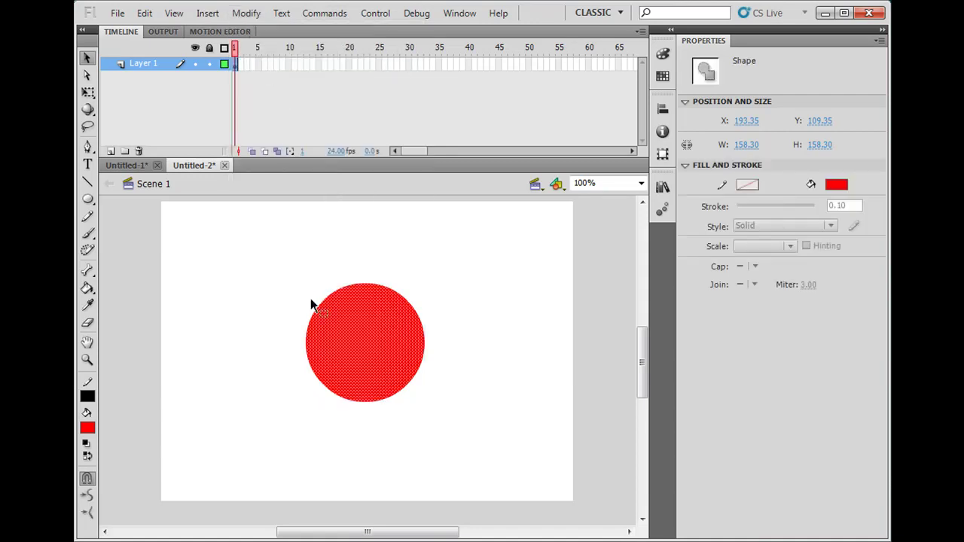
click(452, 364)
click(368, 366)
click(246, 13)
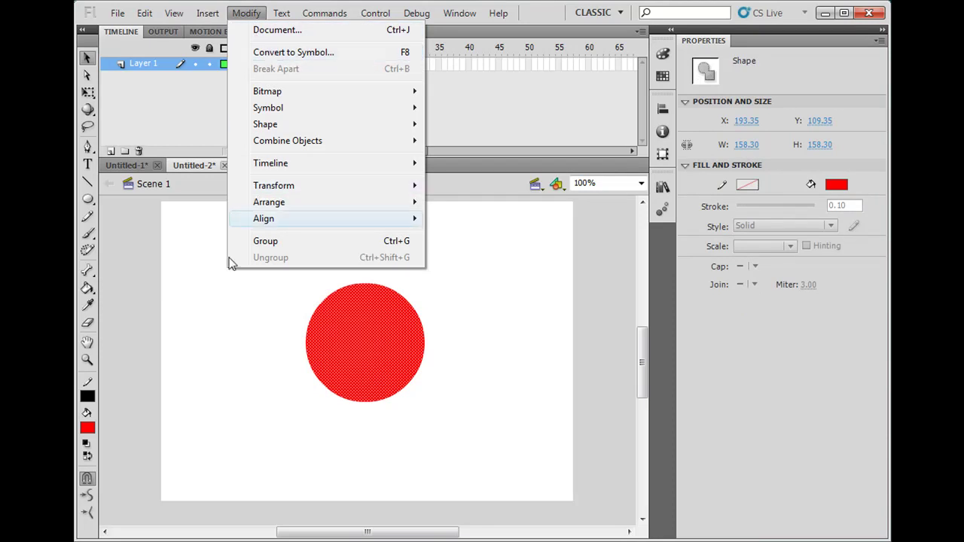
click(271, 358)
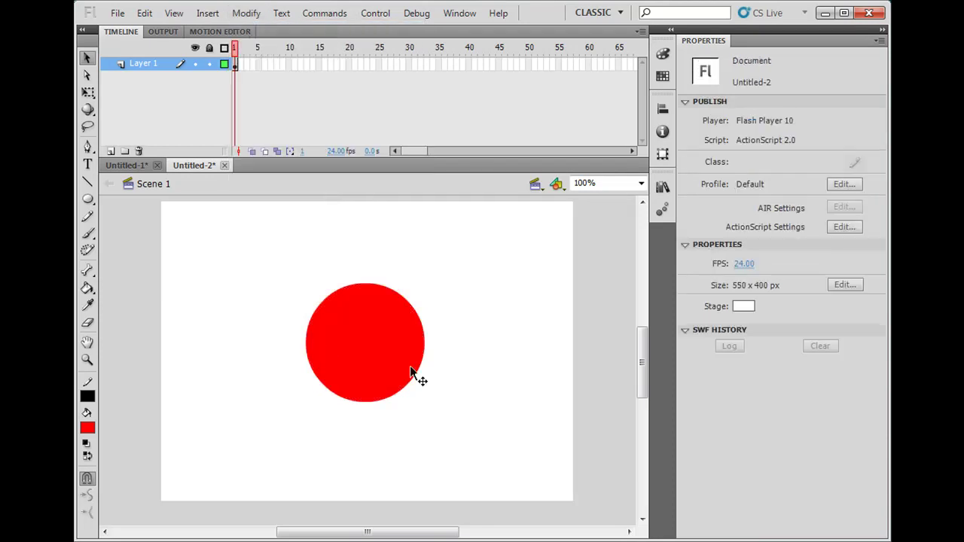
click(377, 342)
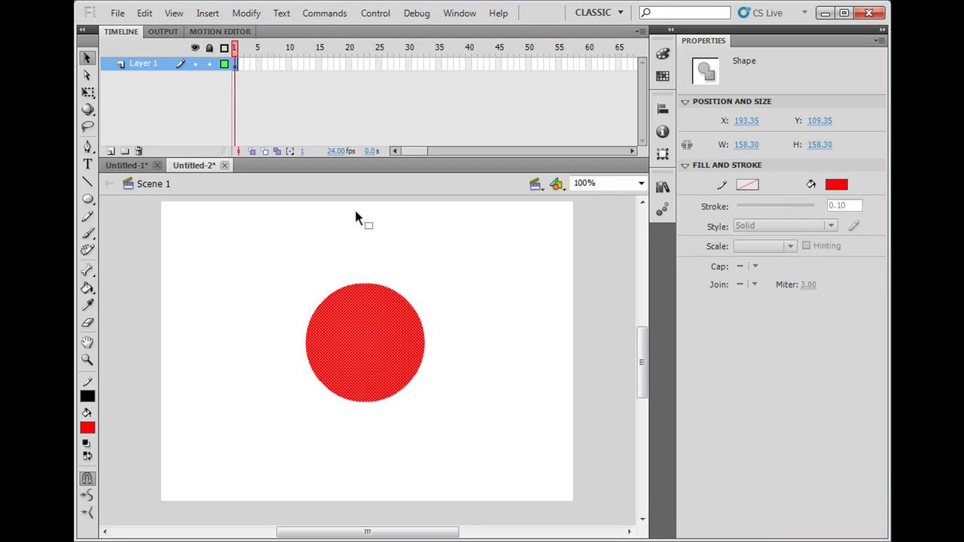
Step: Apply Insert > Shape Tween to the red circle and select frame 20 on Layer 1
click(209, 15)
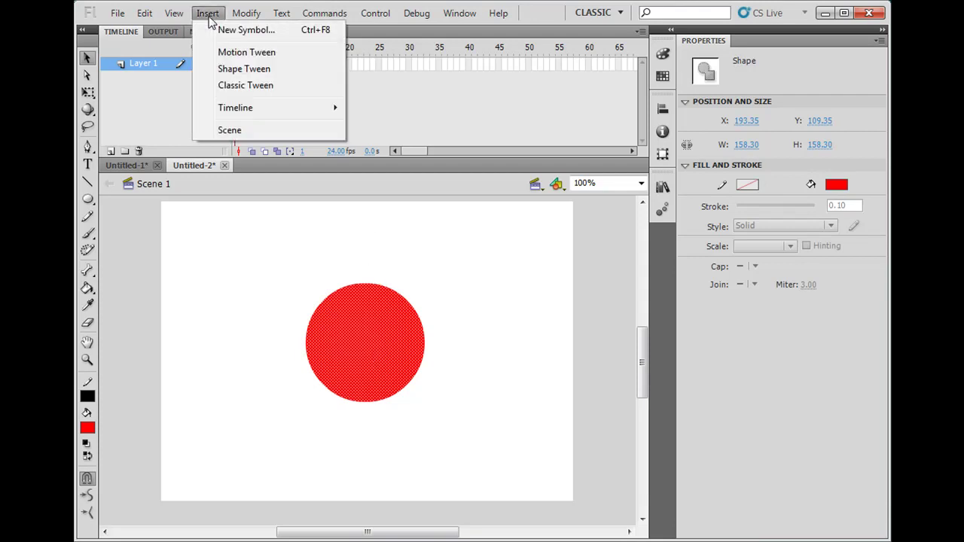
click(269, 69)
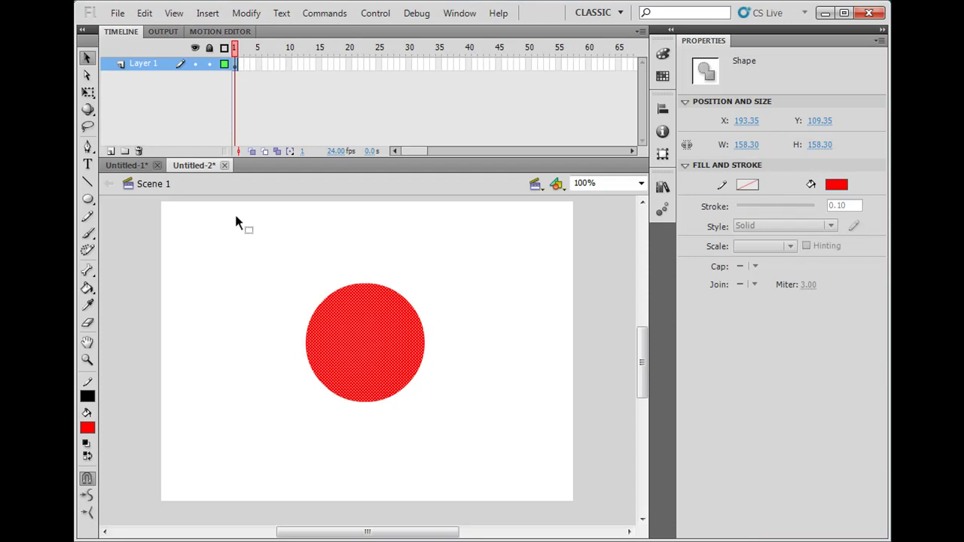
click(226, 325)
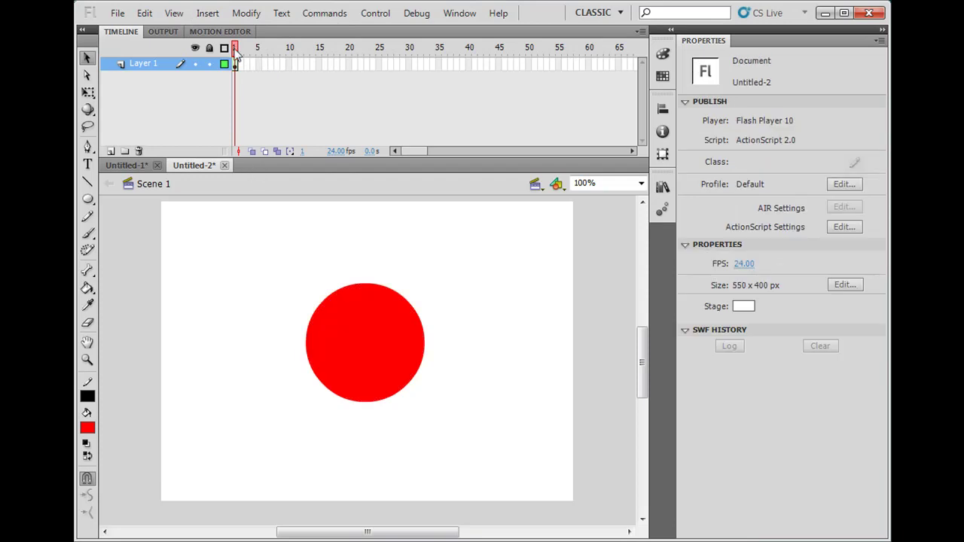
click(350, 66)
Step: Insert a keyframe at frame 20 to end the shape tween
key(F6)
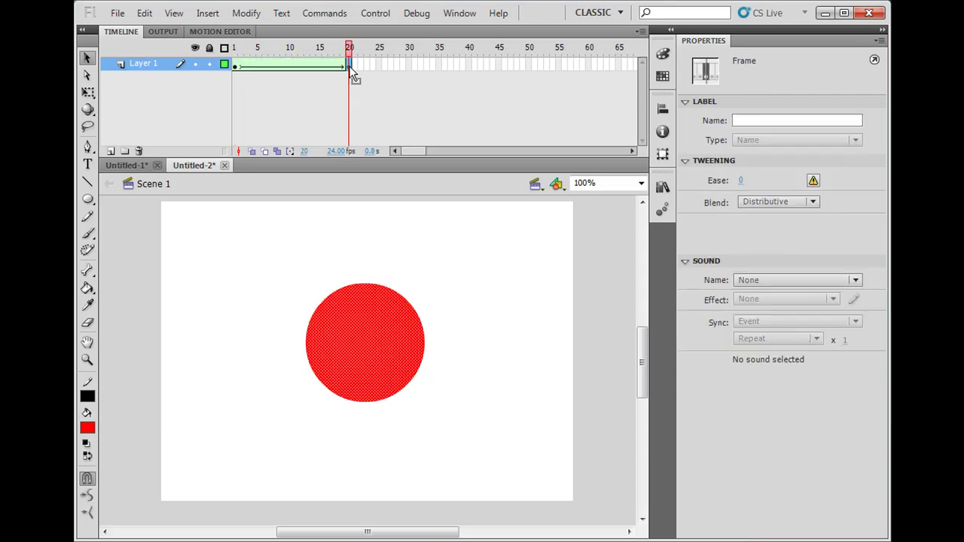
click(445, 274)
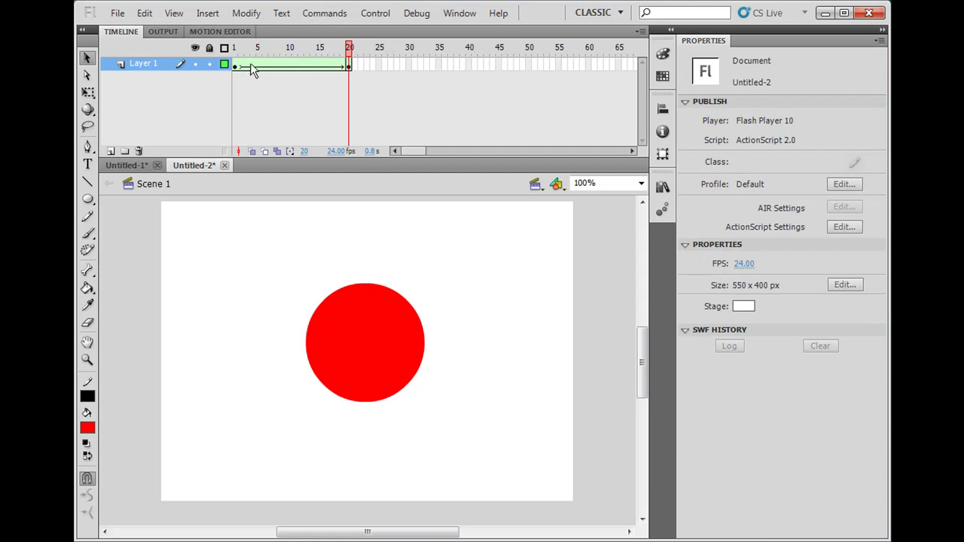
click(349, 64)
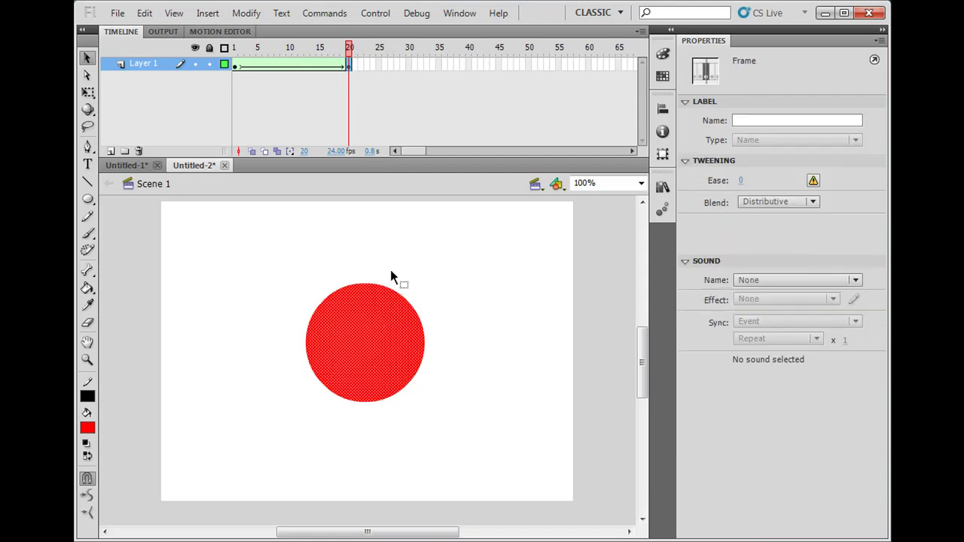
Step: Fill the frame 20 circle green and scrub to frame 12 to preview the red-to-green tween
click(364, 355)
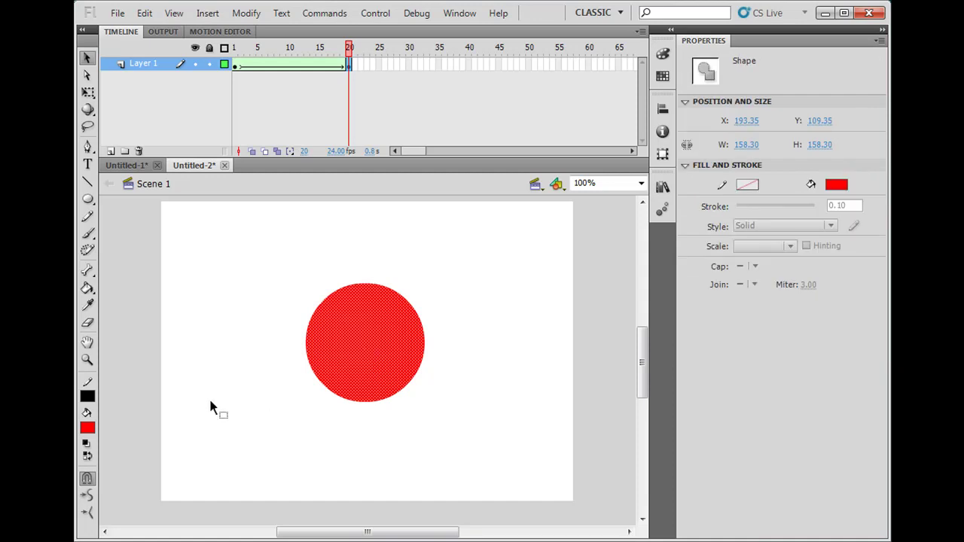
click(88, 427)
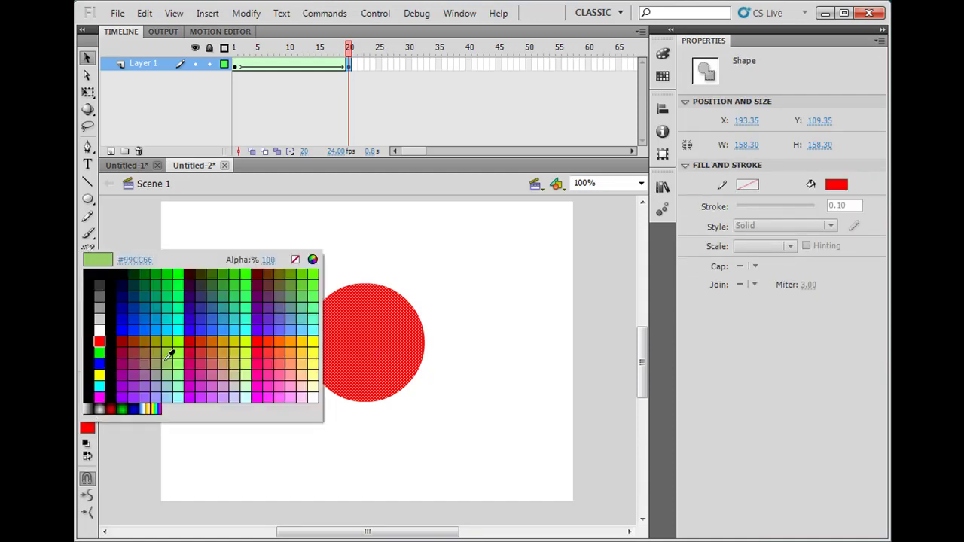
click(168, 353)
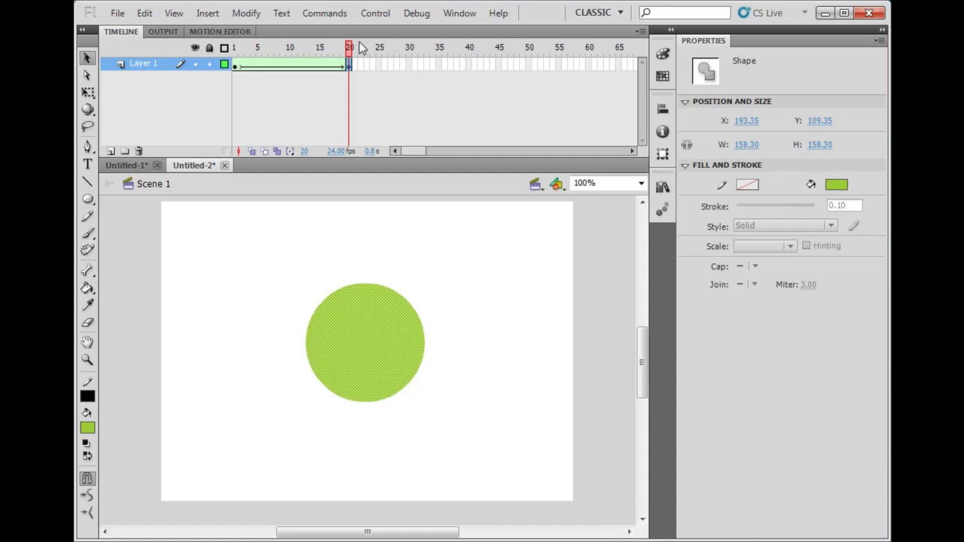
click(294, 230)
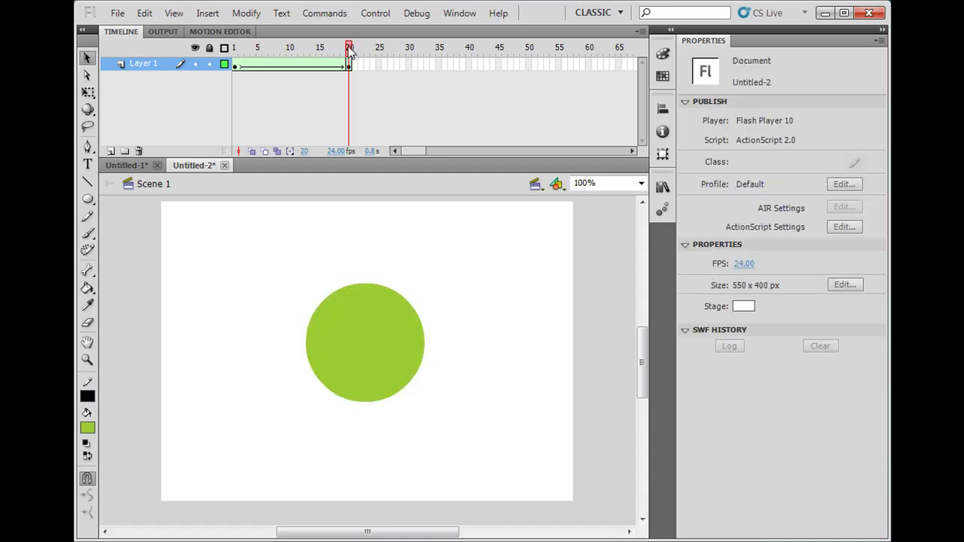
drag(348, 47, 399, 47)
click(379, 341)
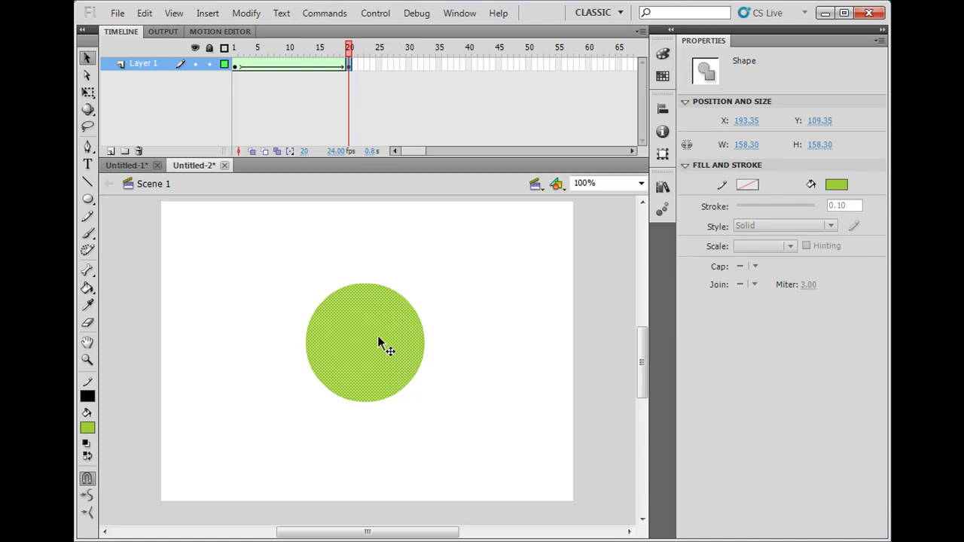
Step: Delete the green circle at frame 20, draw a trial green rectangle, then delete it
key(Delete)
click(88, 199)
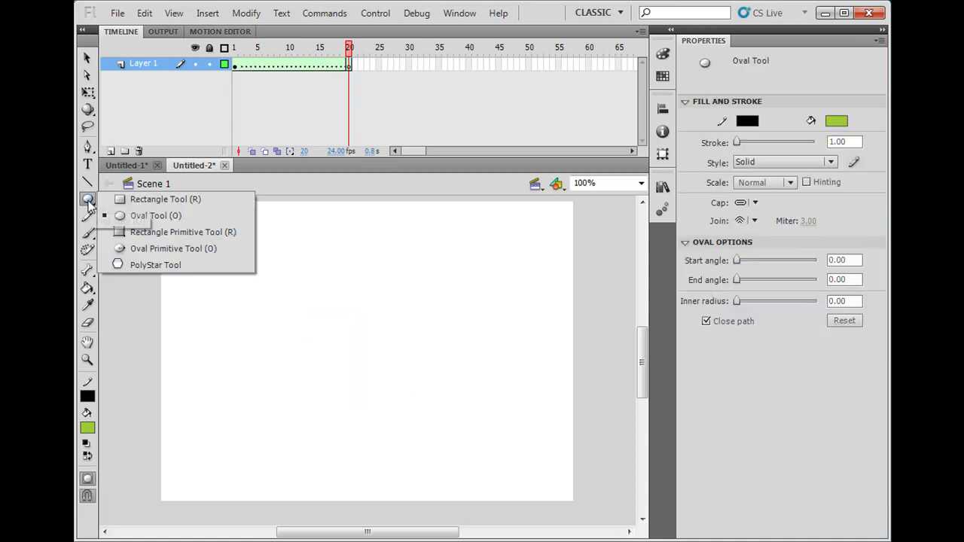
click(148, 200)
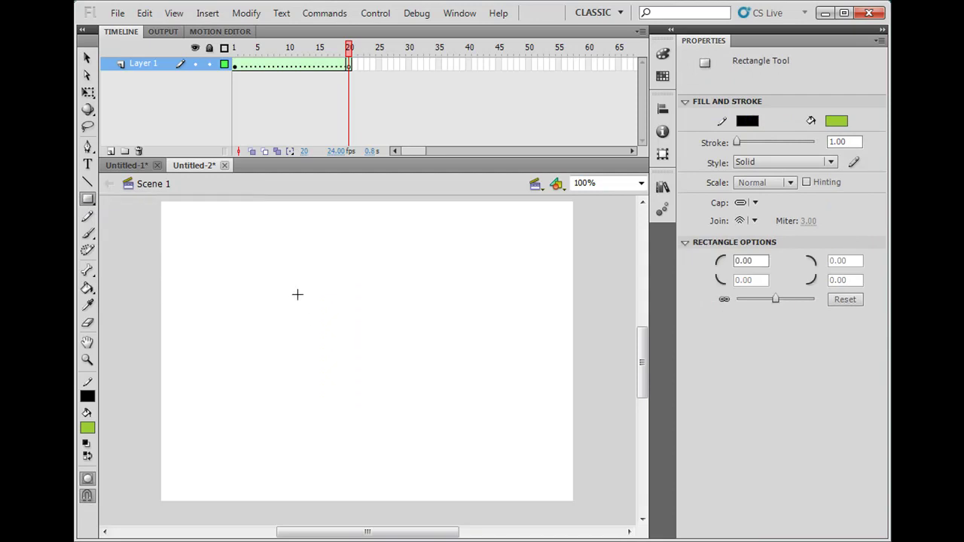
mouse_move(294, 287)
mouse_down()
mouse_move(445, 404)
mouse_move(432, 424)
mouse_move(435, 416)
mouse_up()
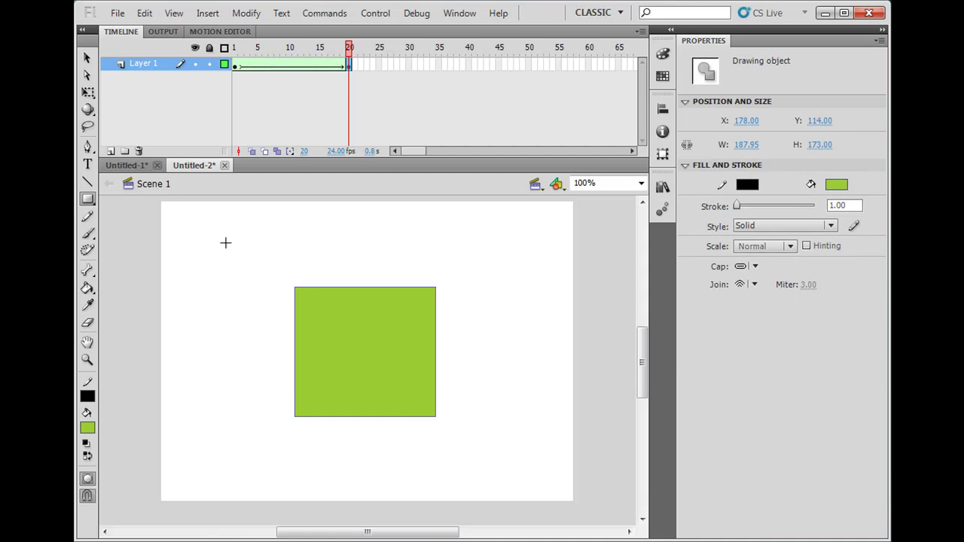
click(87, 57)
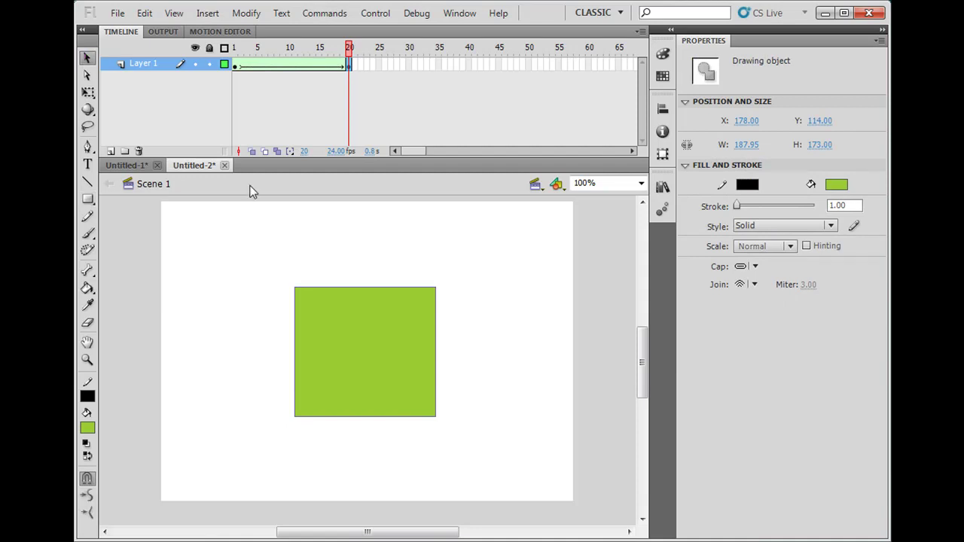
double_click(358, 289)
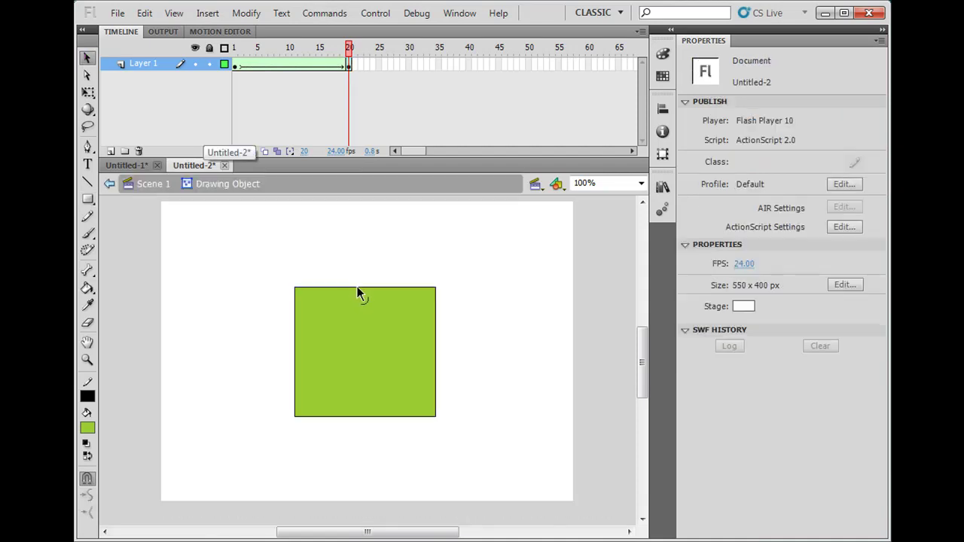
double_click(176, 213)
click(446, 343)
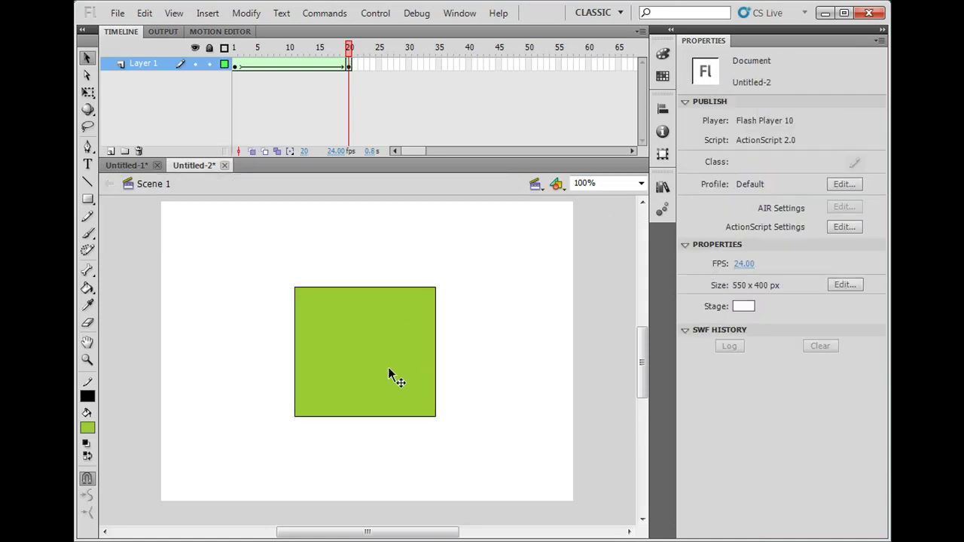
click(389, 369)
key(Delete)
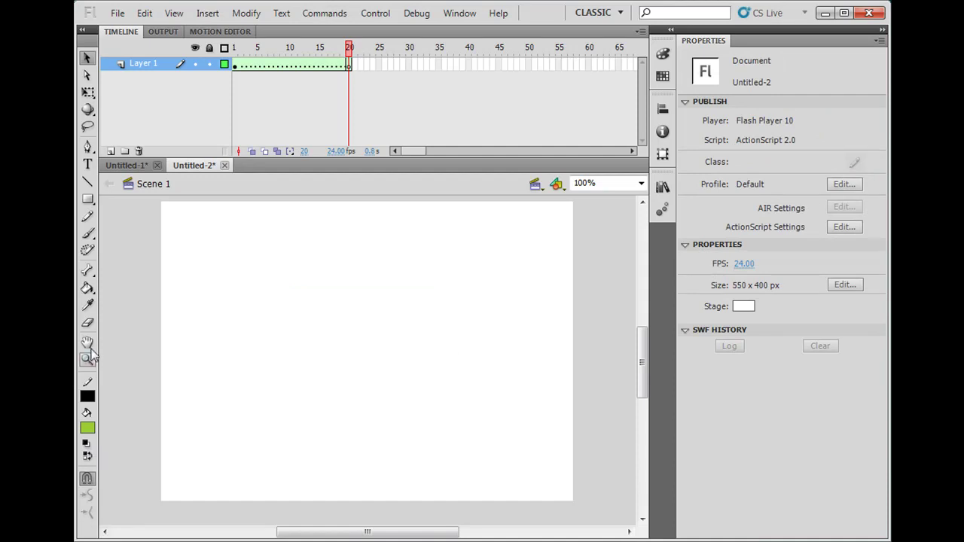
Step: Draw a roughly 202 by 186 px green rectangle, delete its black outline, and shift it left
click(88, 199)
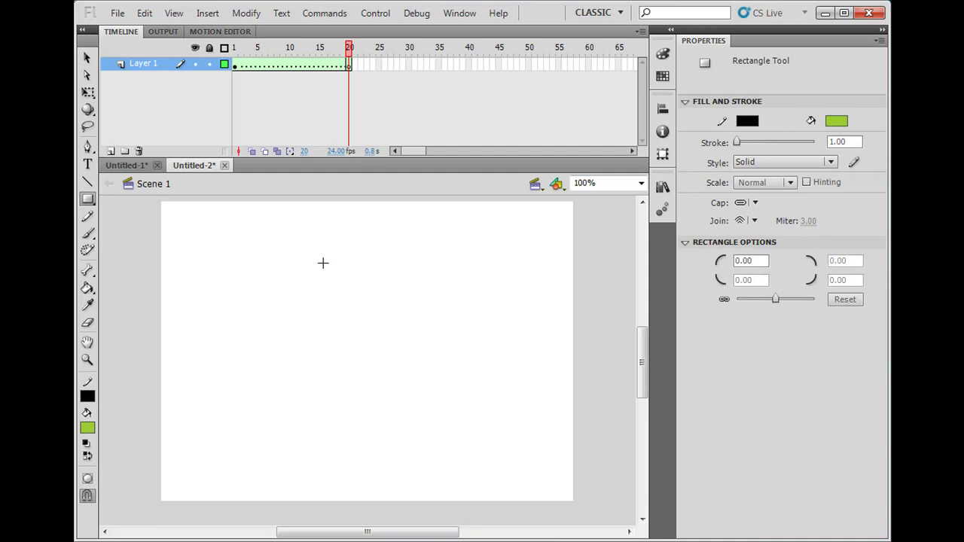
drag(302, 282, 452, 421)
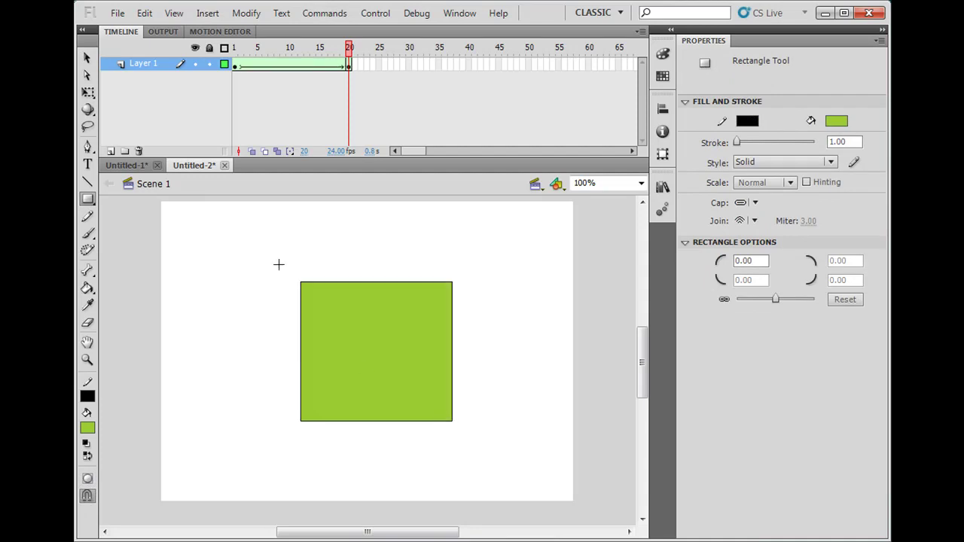
click(87, 58)
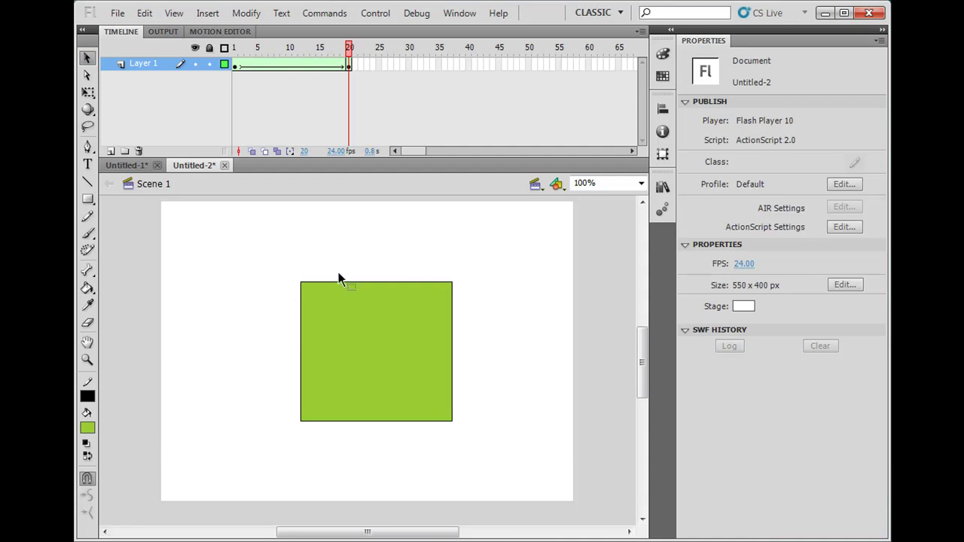
click(377, 283)
double_click(375, 283)
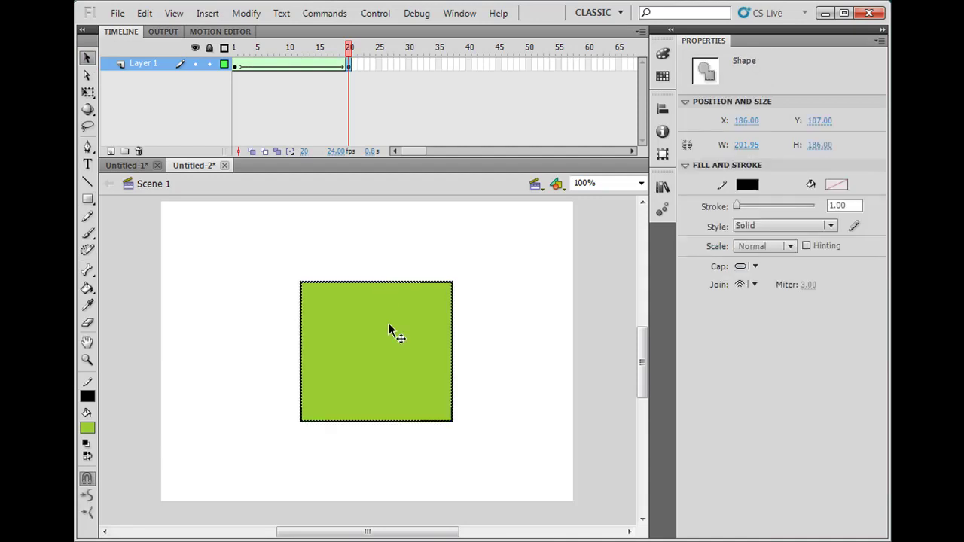
key(Delete)
drag(393, 349, 392, 348)
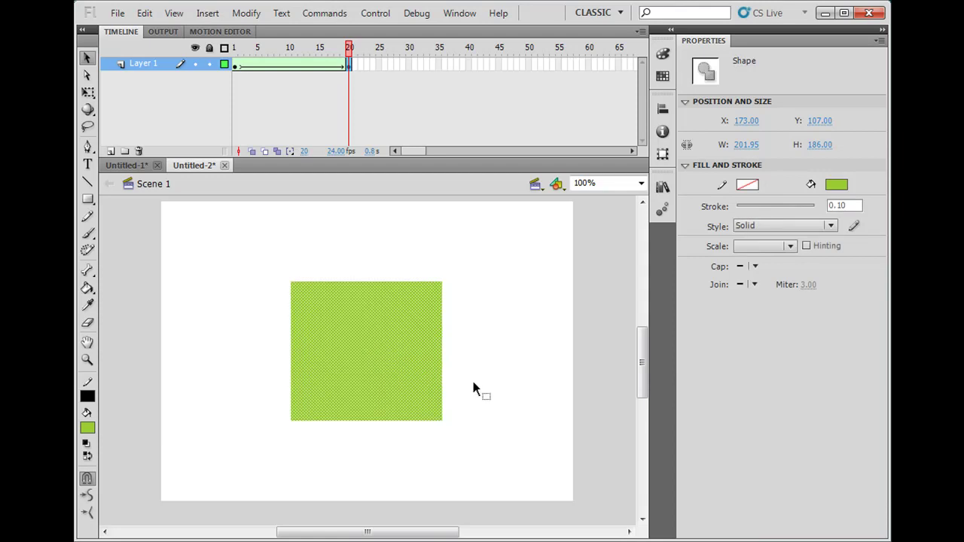
click(474, 388)
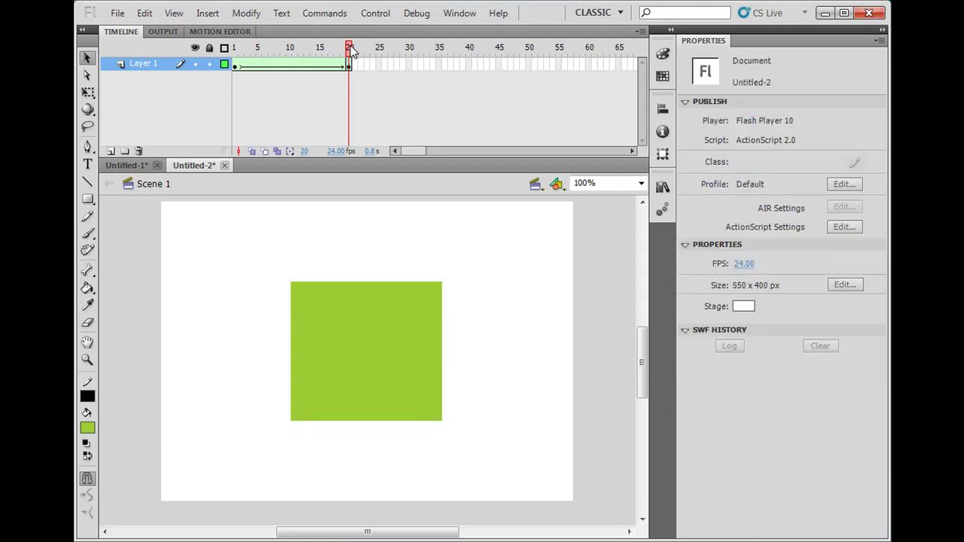
drag(349, 48, 173, 48)
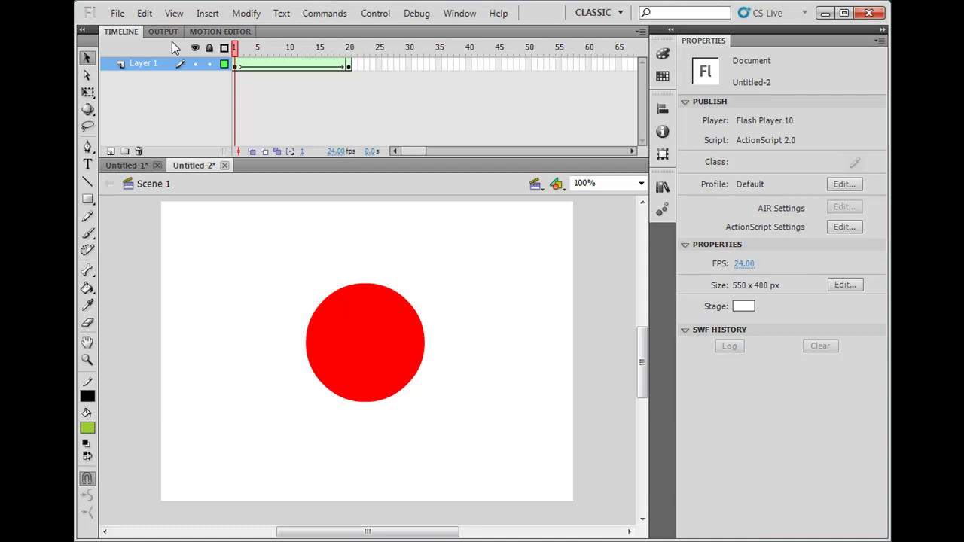
key(Return)
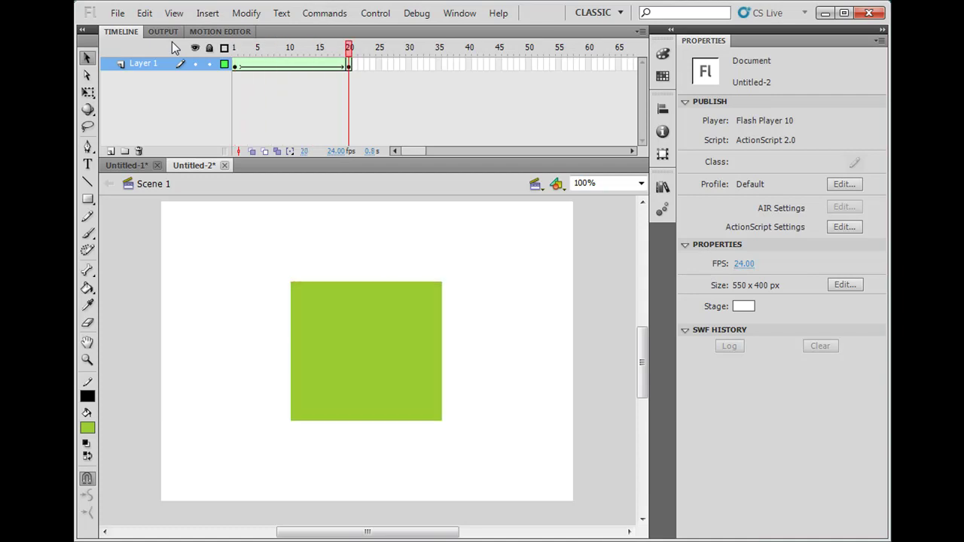
key(Return)
key(Return)
key(Return)
key(Return)
click(397, 382)
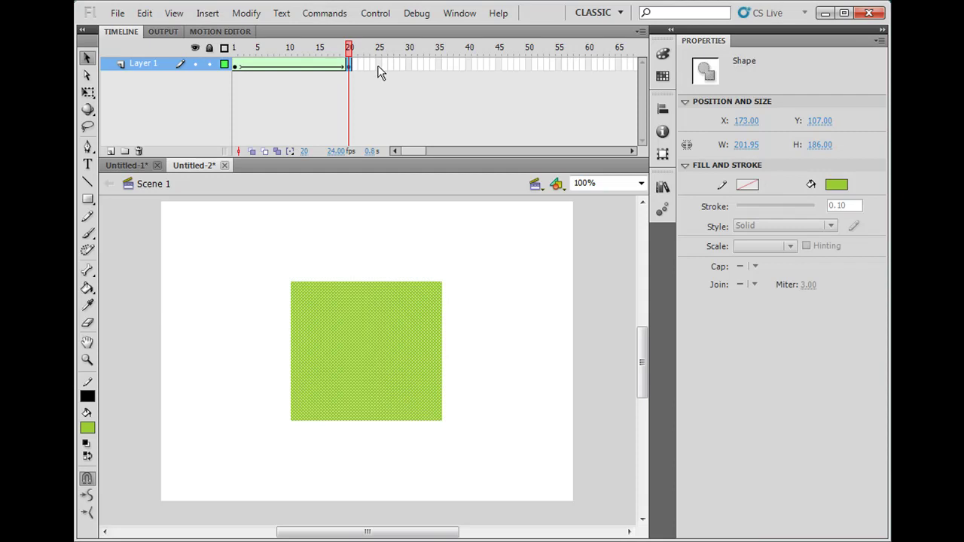
Step: Delete the shapes and remove frames 1–24 with their tween from Layer 1
drag(378, 71, 228, 76)
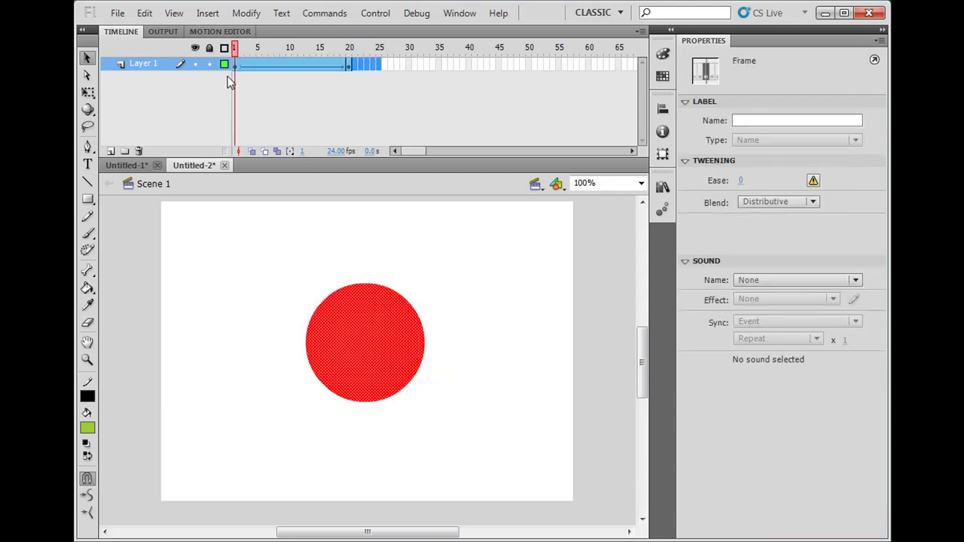
key(Delete)
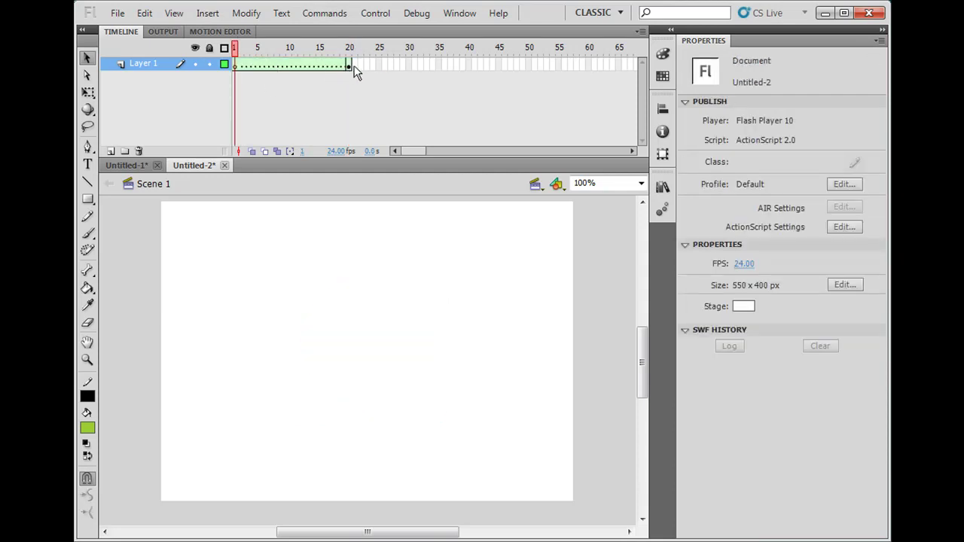
drag(354, 67, 217, 70)
right_click(276, 68)
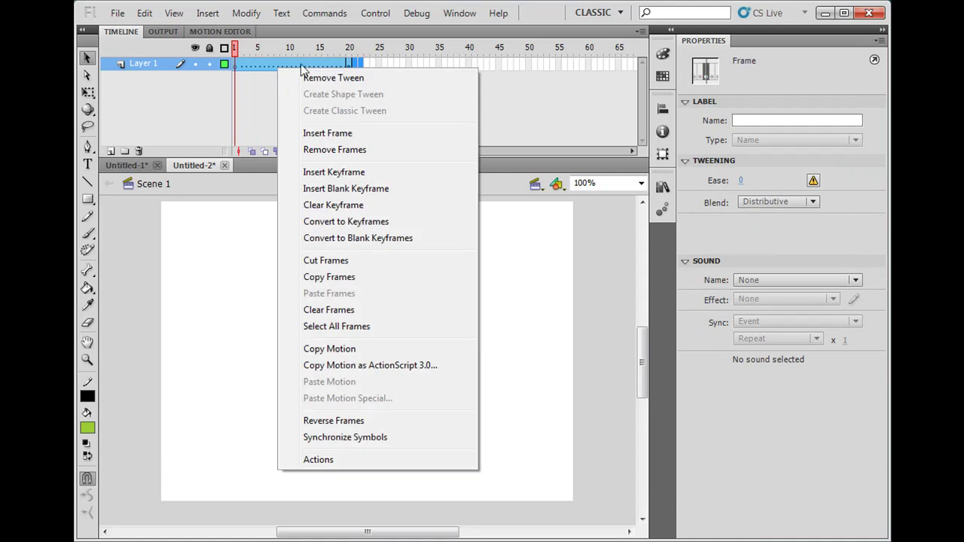
click(335, 149)
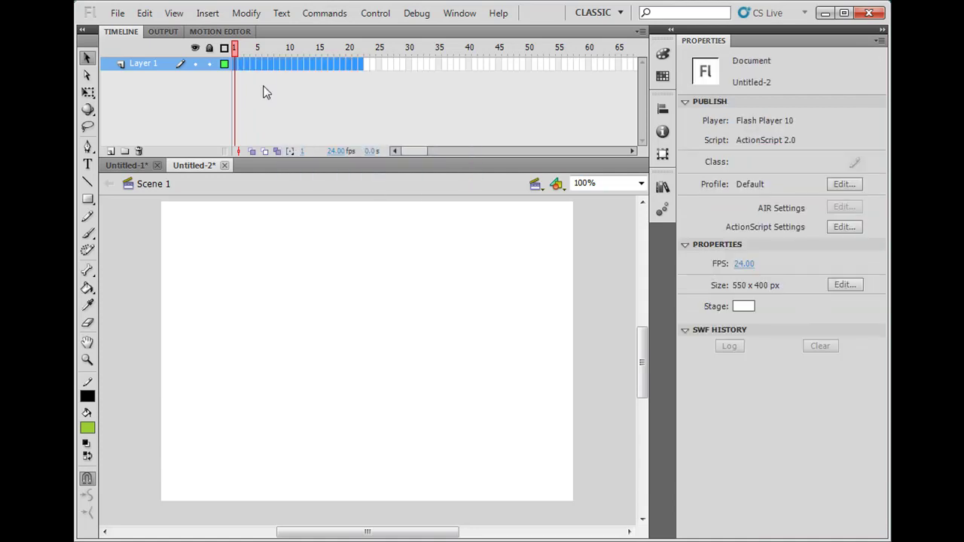
Step: Insert a fresh empty keyframe at frame 1 of Layer 1
click(234, 66)
right_click(234, 67)
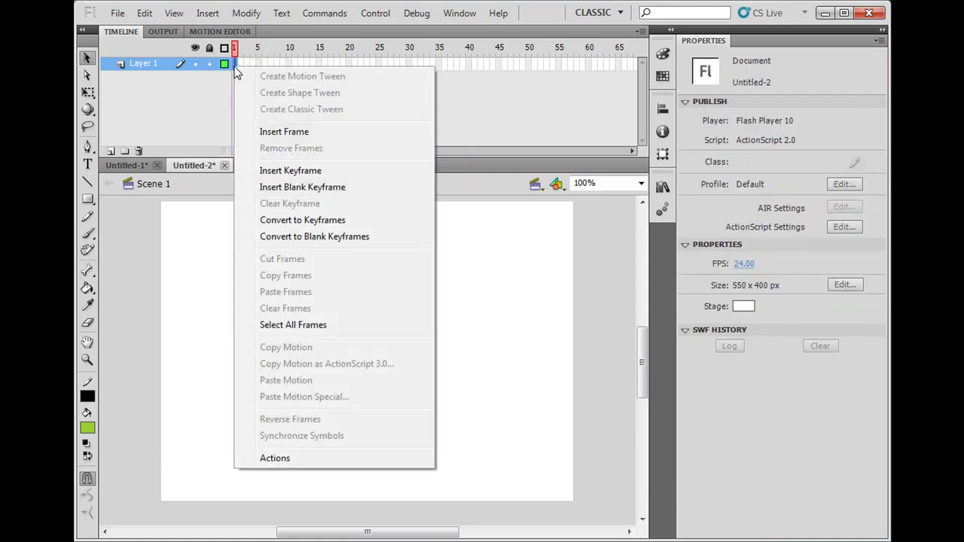
click(282, 171)
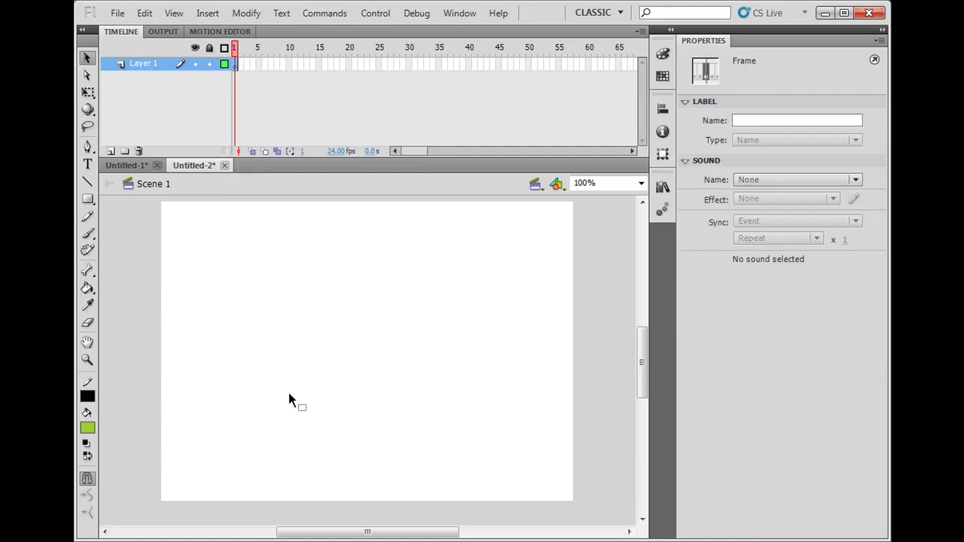
Step: Type a blue 95 pt Arial Bold letter 'A' and position it near the stage centre
click(87, 164)
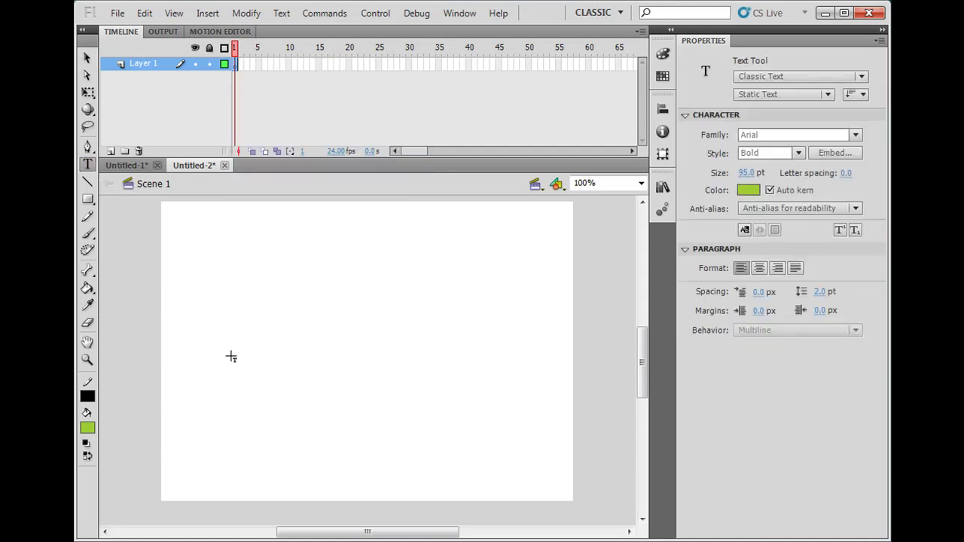
click(750, 191)
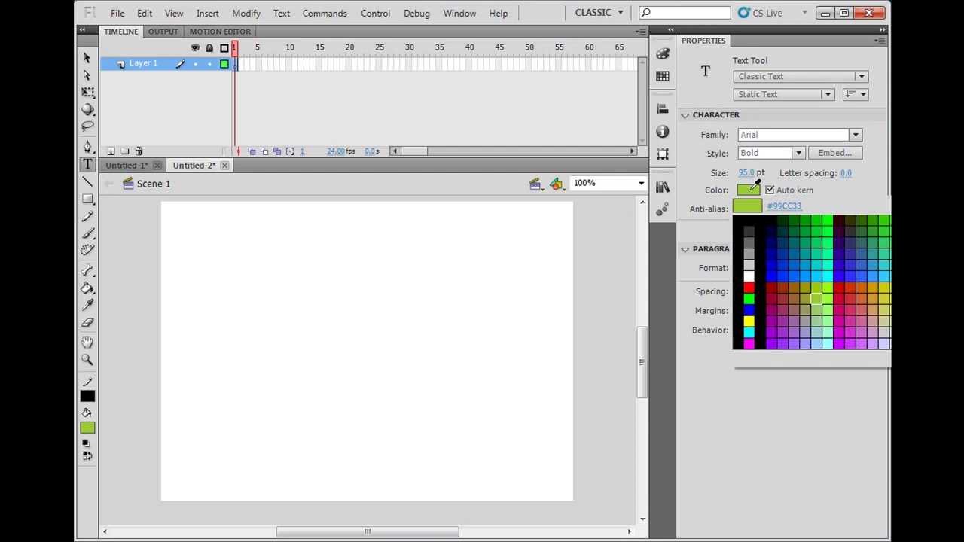
click(751, 306)
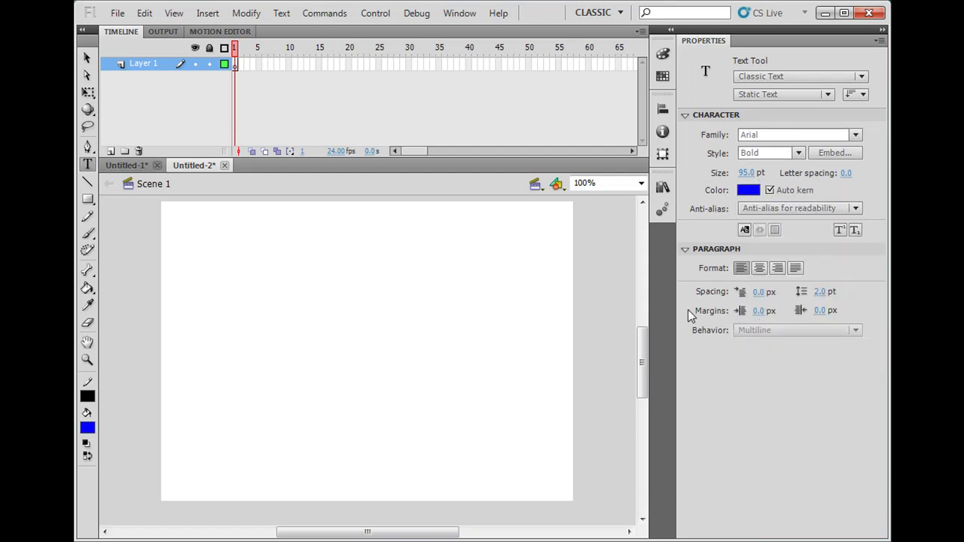
click(320, 382)
text(A)
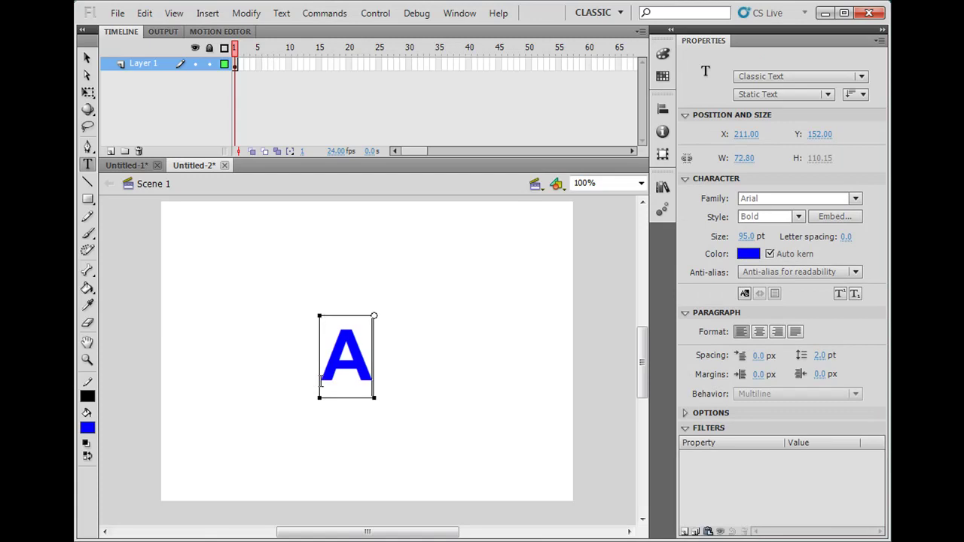
click(87, 58)
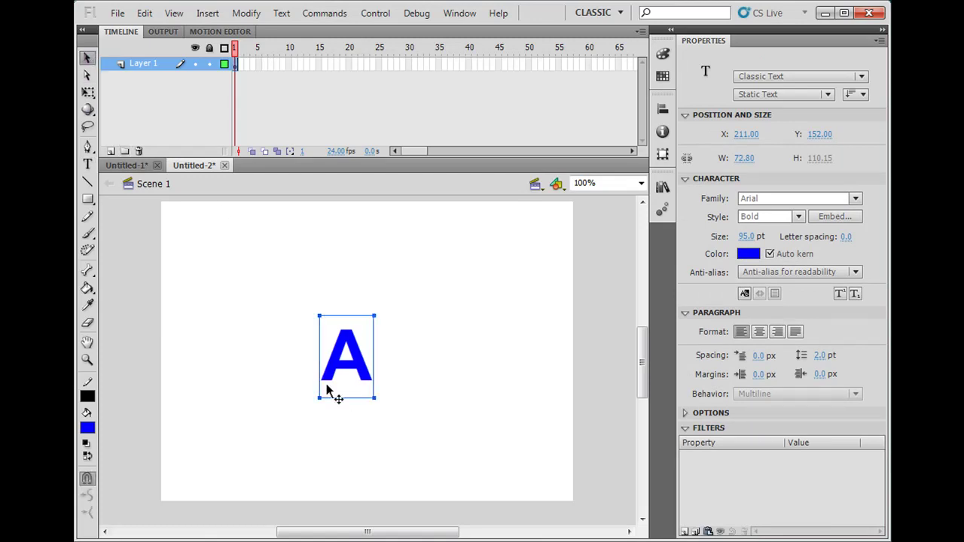
drag(370, 370, 396, 359)
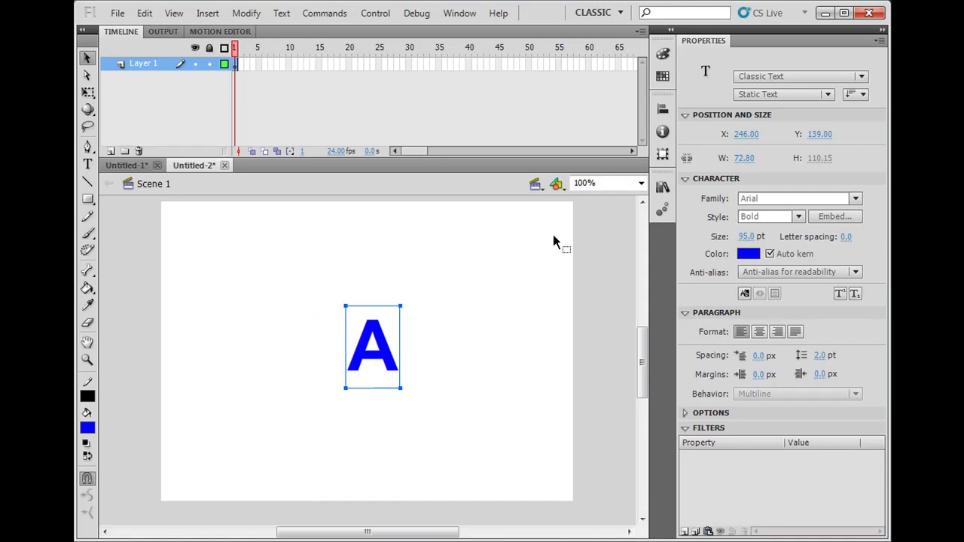
drag(387, 369, 383, 369)
Step: Break the blue letter A text apart into a raw shape with Modify > Break Apart
click(446, 343)
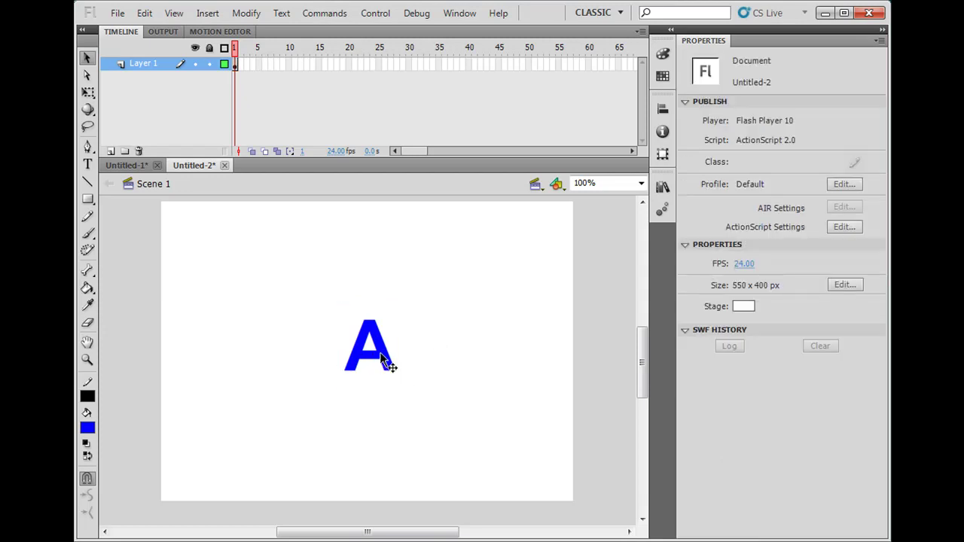
click(387, 363)
click(248, 14)
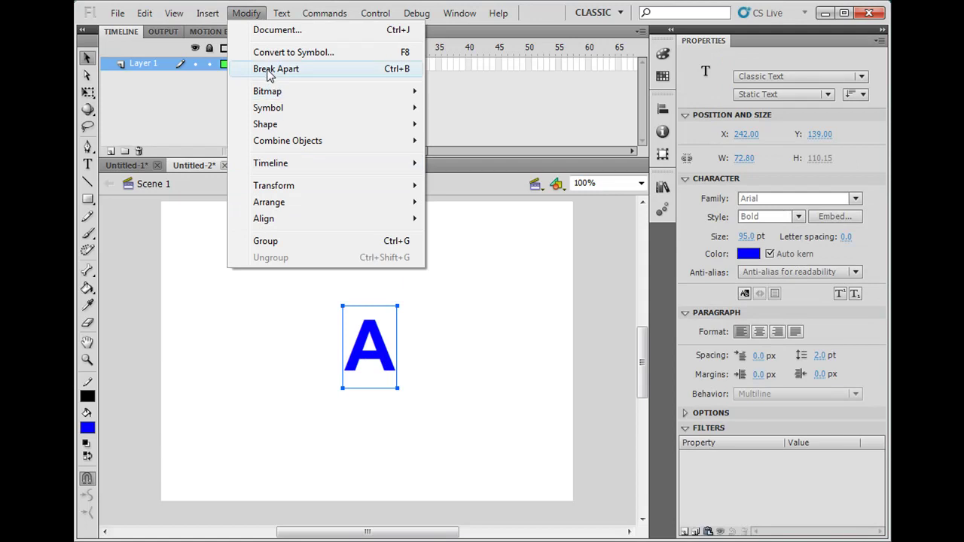
click(273, 70)
click(421, 358)
click(385, 360)
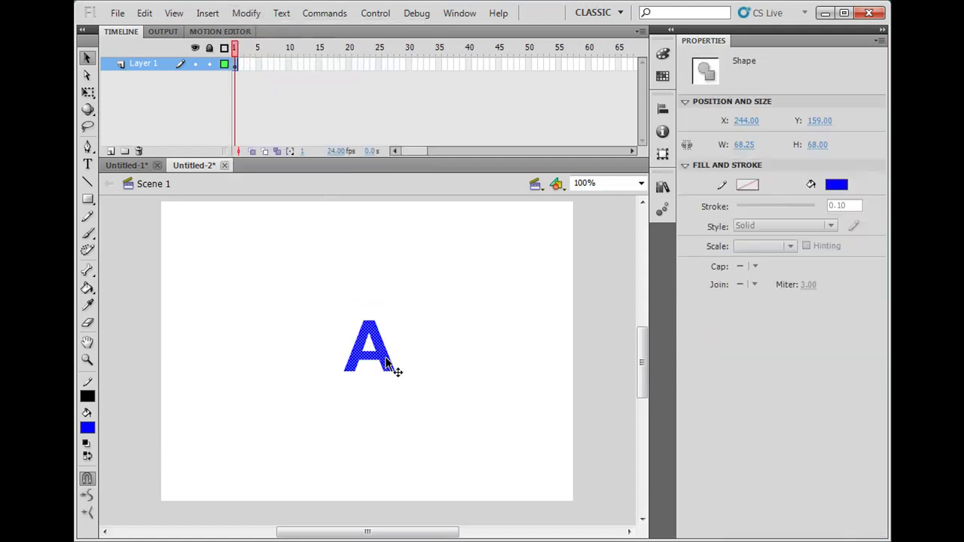
Step: Enlarge the A shape to about 175 px tall and shift it left of centre
mouse_move(390, 364)
mouse_down()
mouse_move(381, 364)
mouse_move(400, 374)
mouse_up()
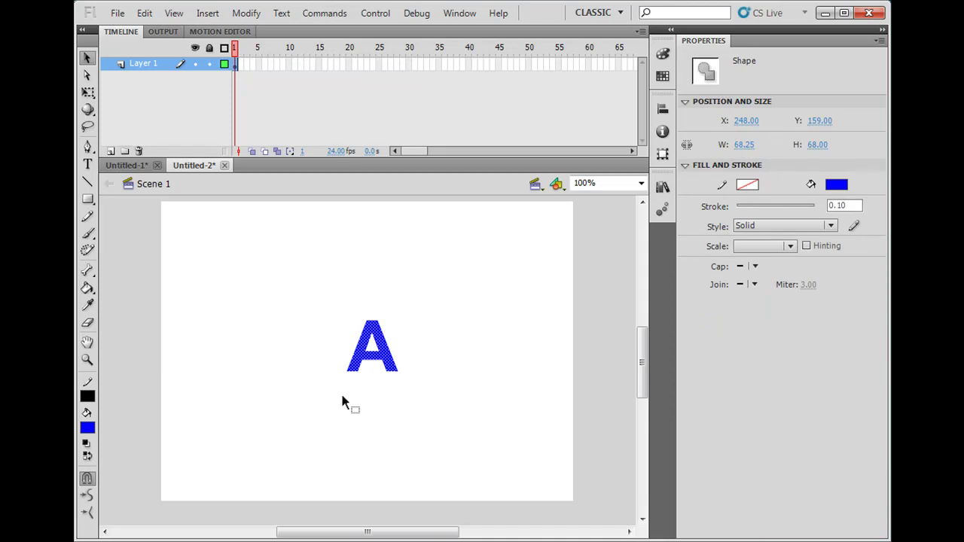
click(87, 92)
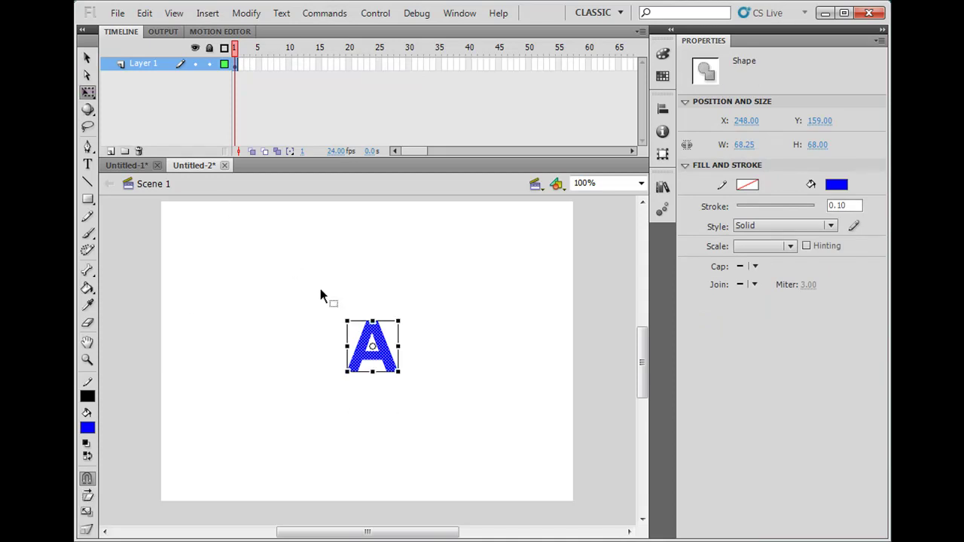
drag(344, 322, 224, 242)
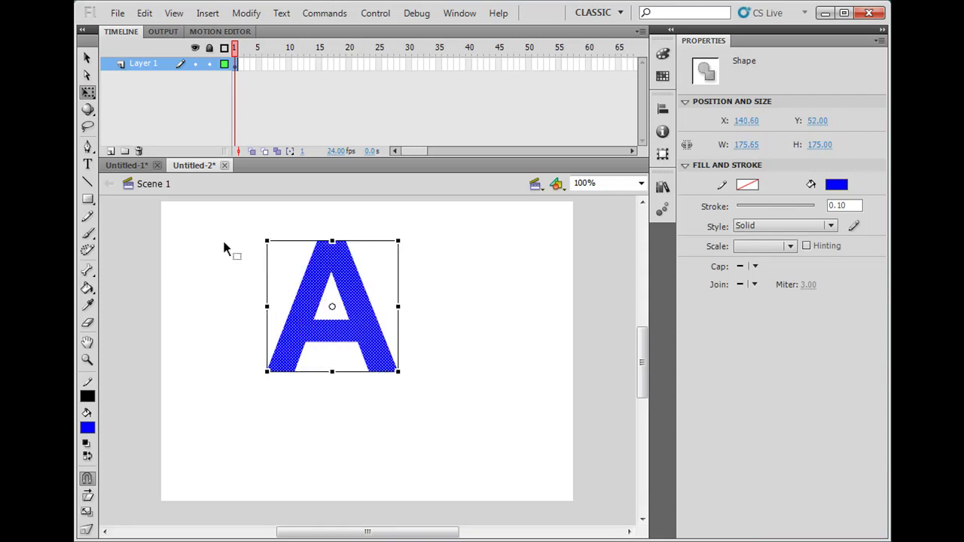
click(439, 331)
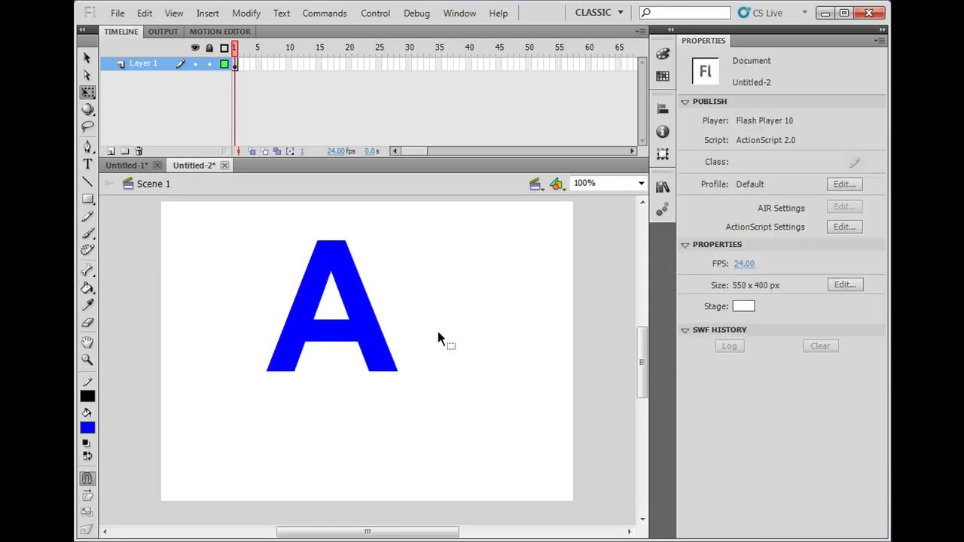
mouse_move(372, 329)
mouse_down()
mouse_move(351, 334)
mouse_move(359, 328)
mouse_up()
click(444, 339)
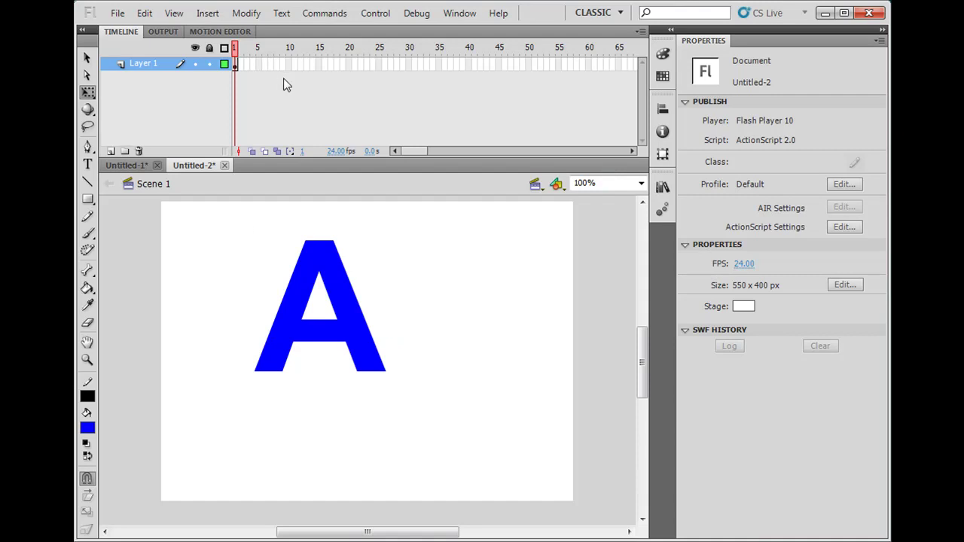
Step: Insert a blank keyframe at frame 20 on Layer 1
click(350, 64)
right_click(349, 66)
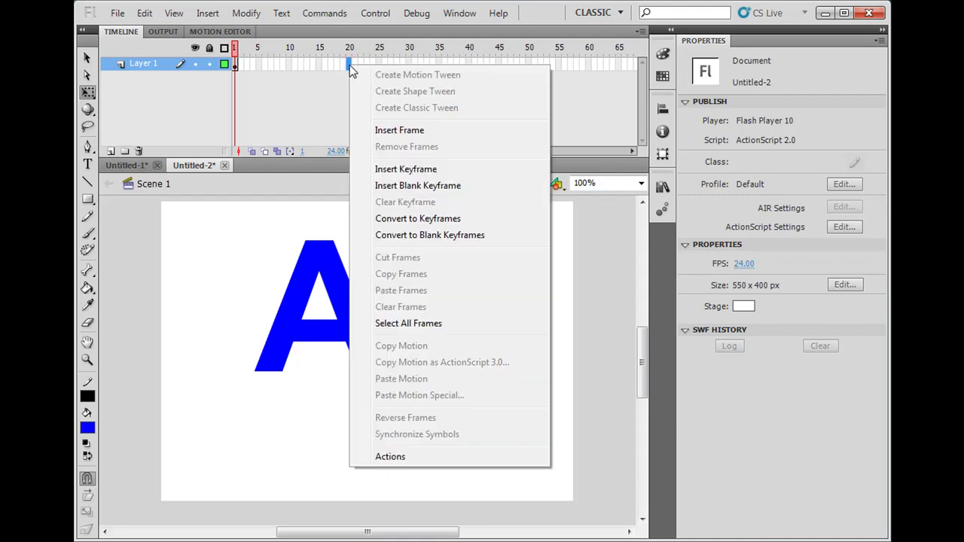
click(410, 186)
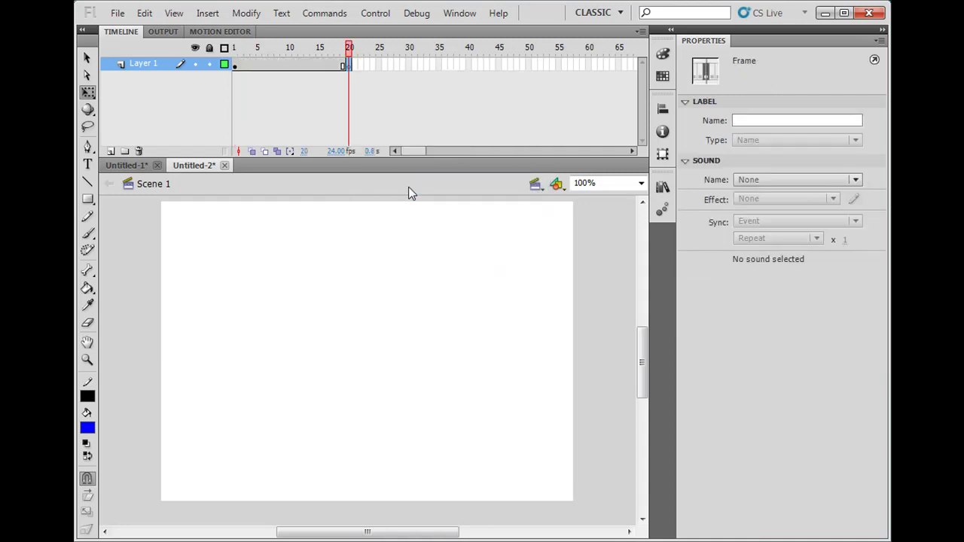
Step: Draw a red oval with no outline using the Oval Tool
click(88, 199)
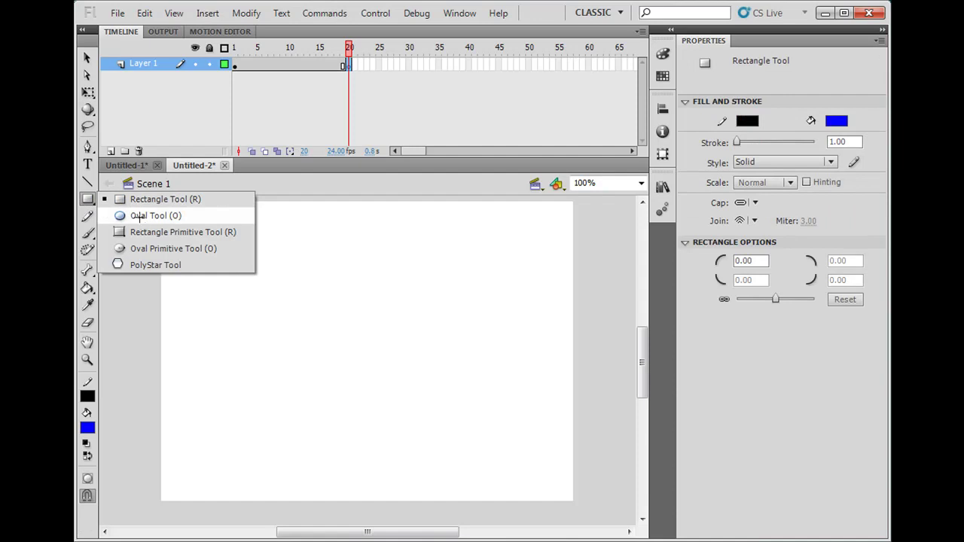
click(138, 217)
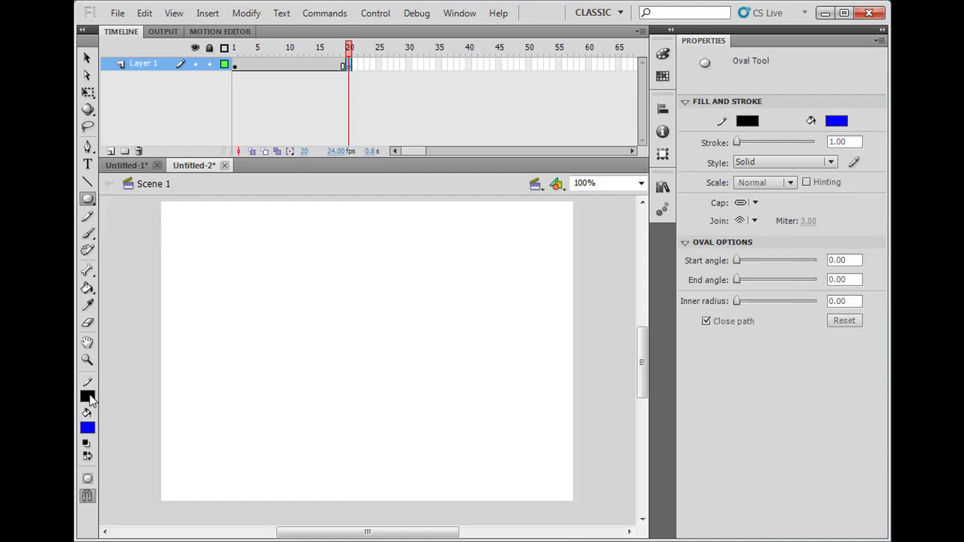
click(88, 397)
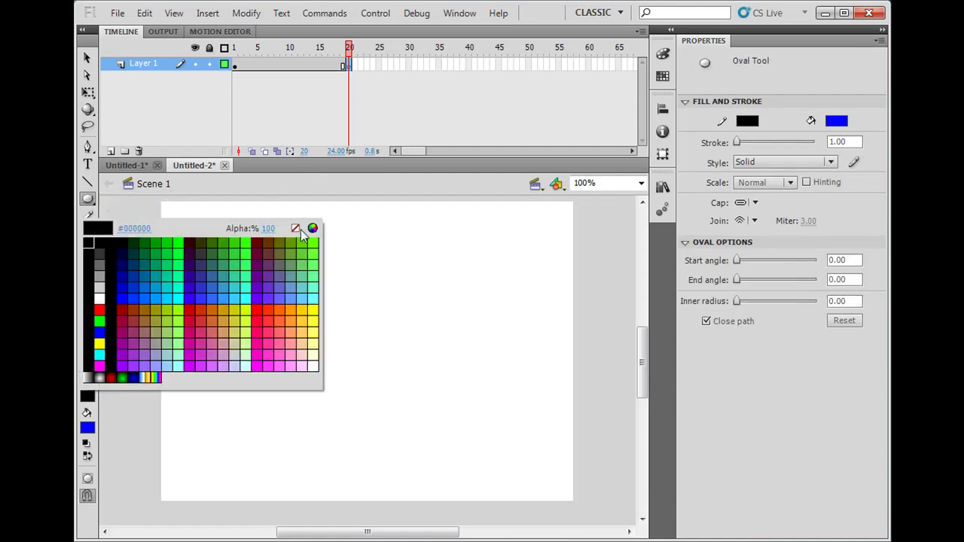
click(295, 228)
click(87, 429)
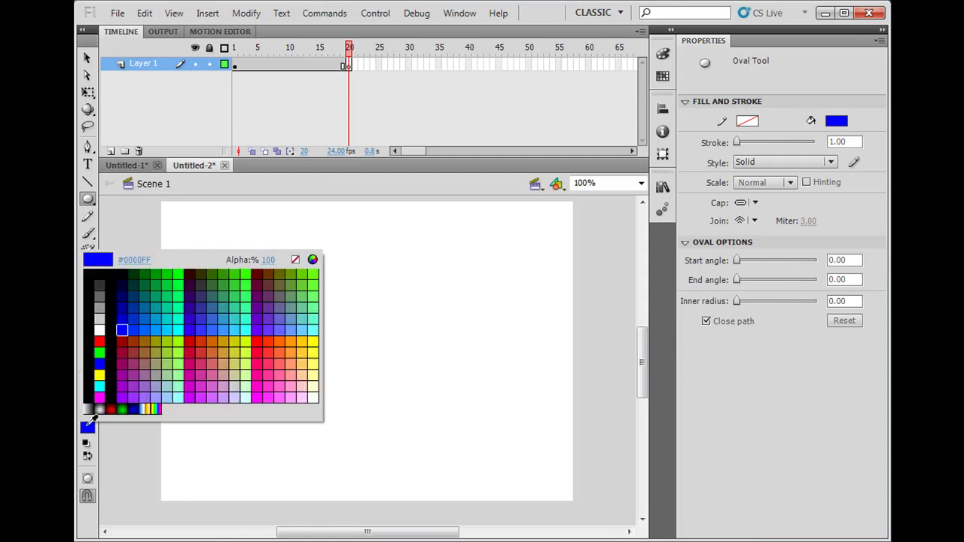
click(100, 341)
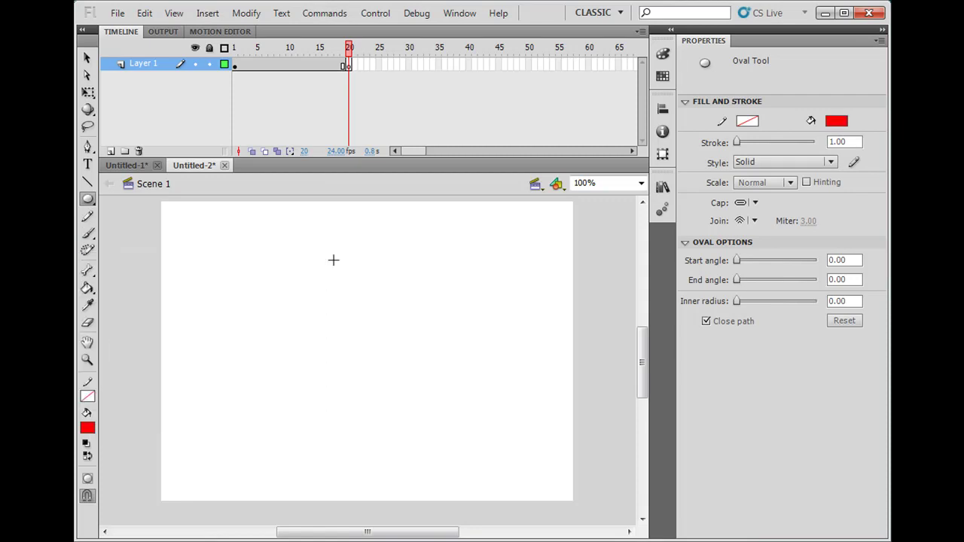
drag(259, 242, 373, 388)
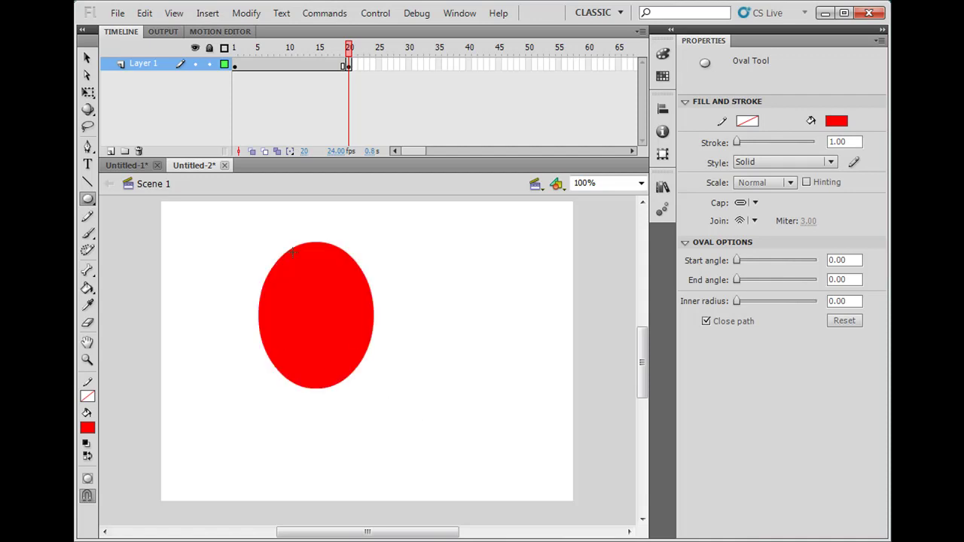
Step: Reshape the oval's upper-right and upper-left edges and flatten its top
click(88, 59)
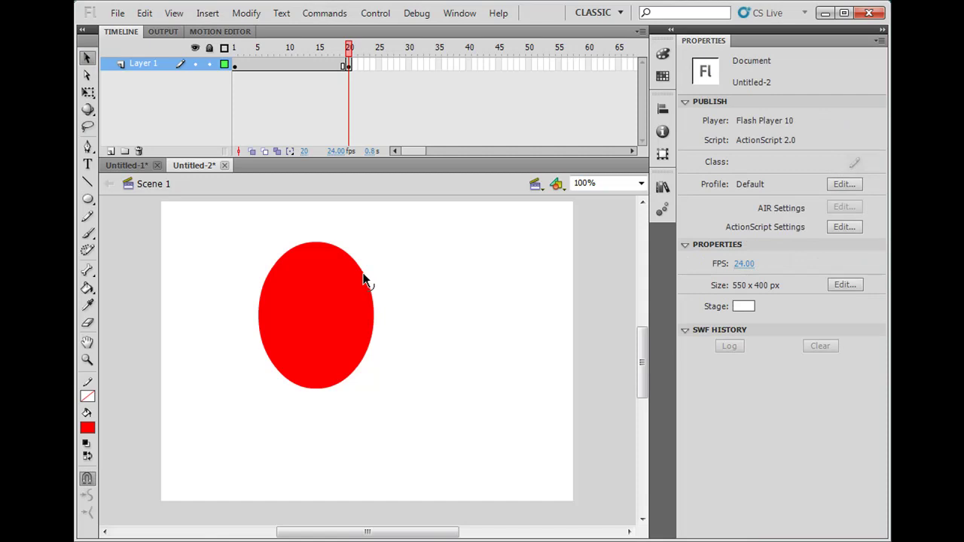
drag(363, 280, 377, 263)
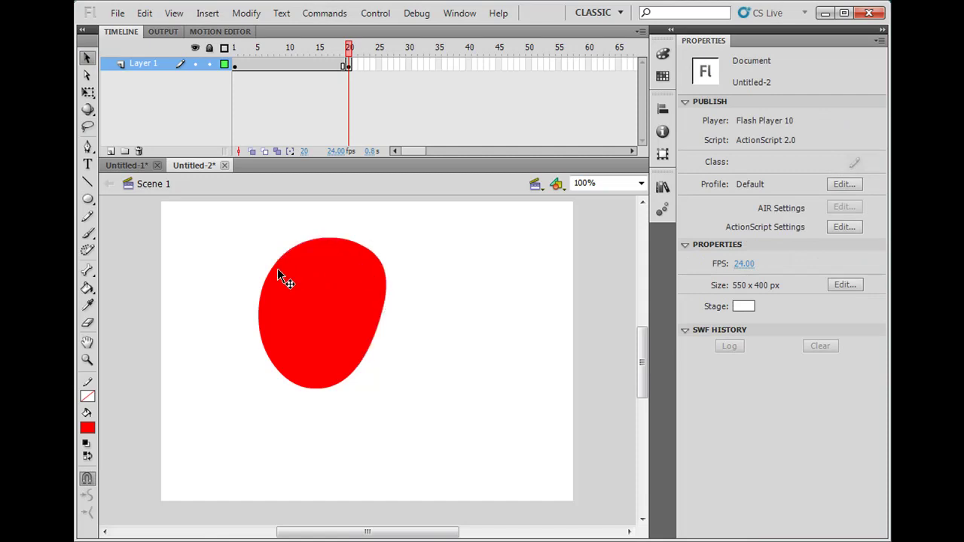
drag(268, 267, 254, 253)
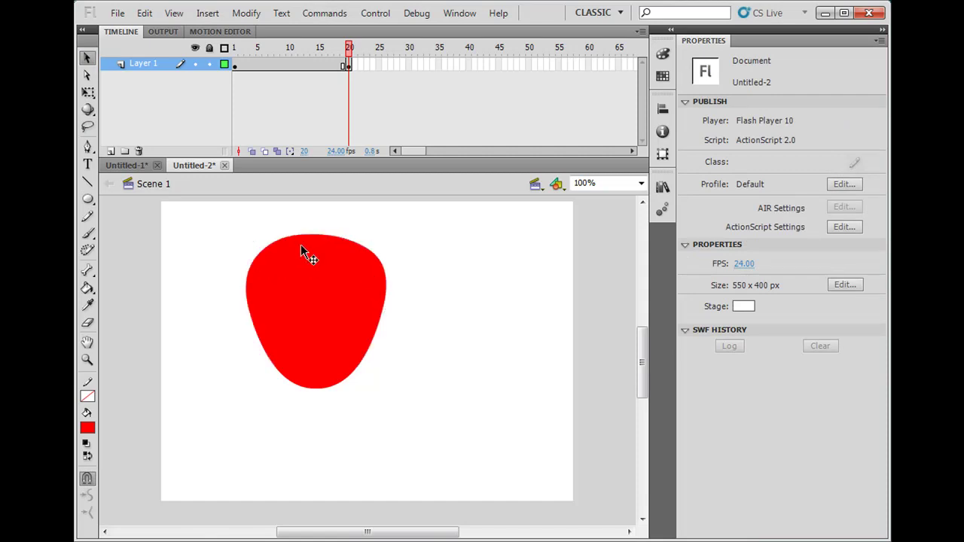
drag(316, 237, 316, 249)
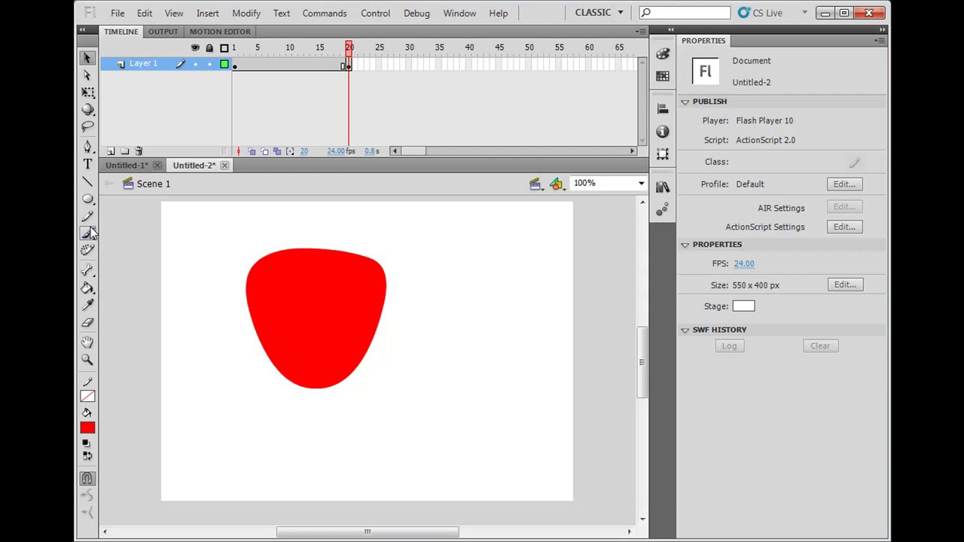
Step: Erase a strip off the top to carve an apple-like dip into the red shape
click(88, 234)
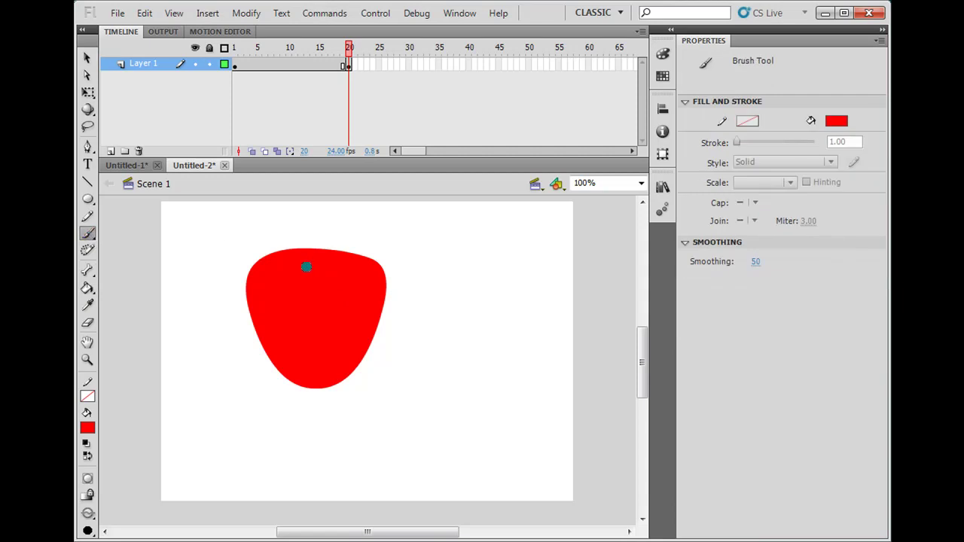
click(88, 234)
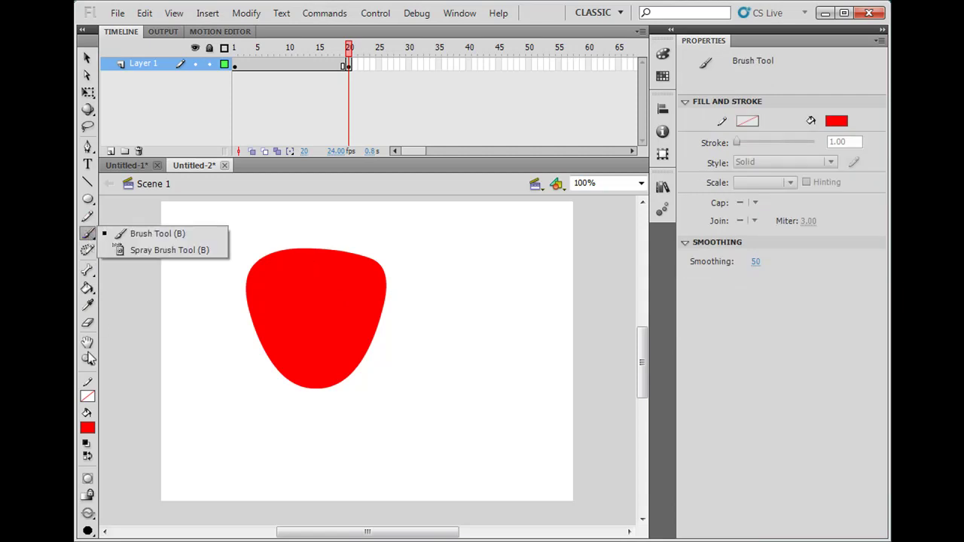
click(88, 530)
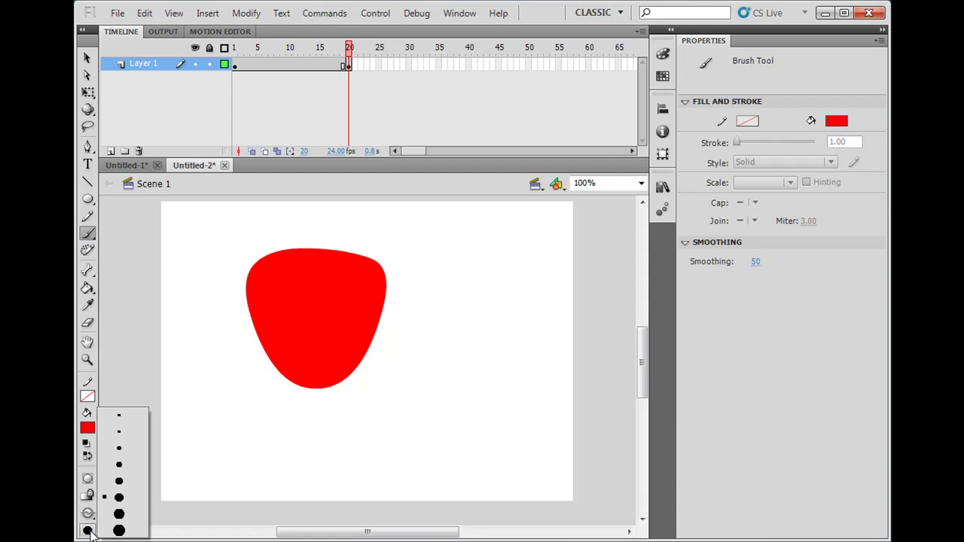
click(88, 531)
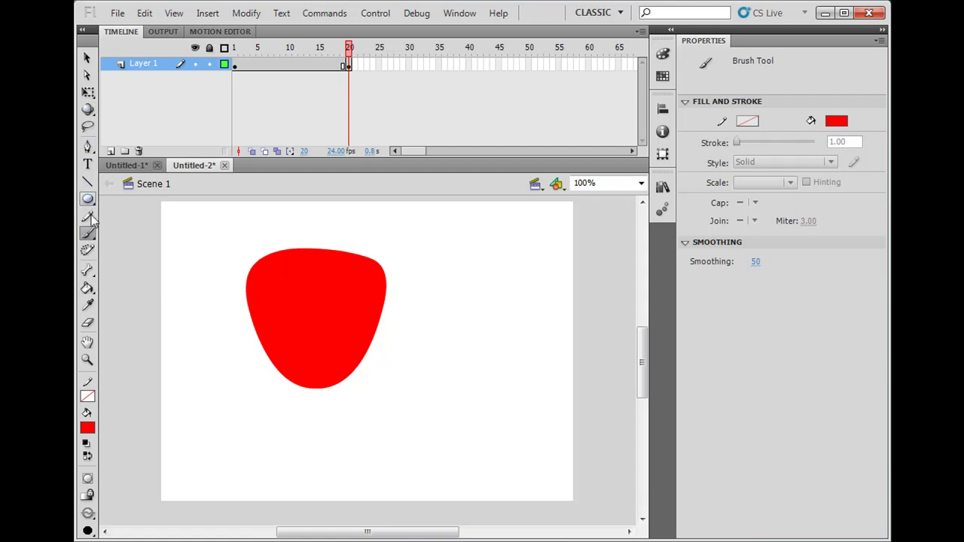
click(87, 323)
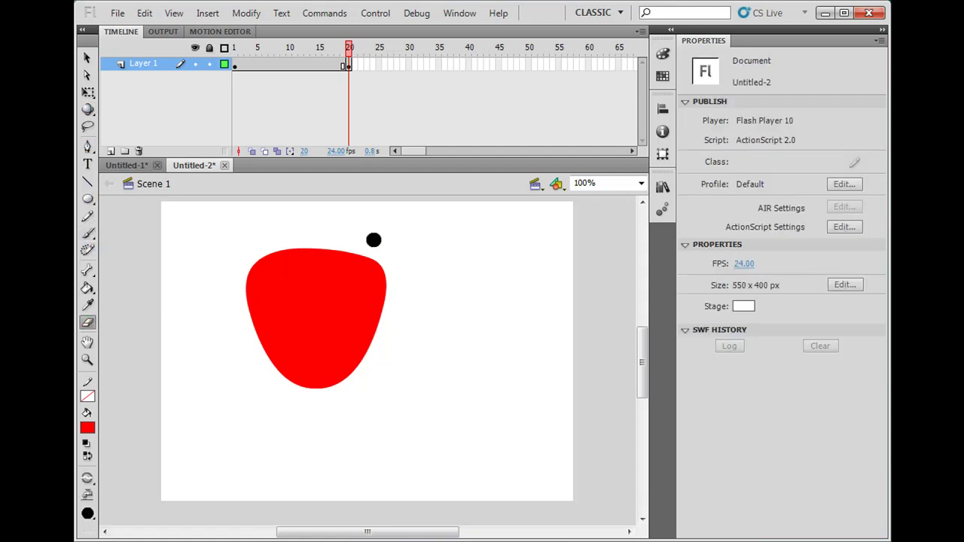
mouse_move(355, 241)
mouse_down()
mouse_move(315, 250)
mouse_move(273, 241)
mouse_up()
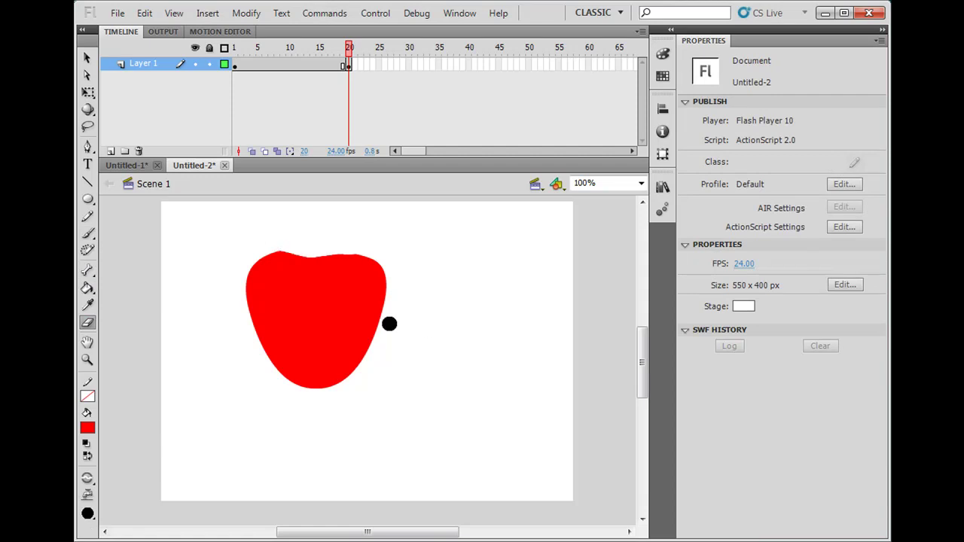
mouse_move(389, 320)
mouse_down()
mouse_move(365, 368)
mouse_move(337, 392)
mouse_move(292, 390)
mouse_move(274, 372)
mouse_move(245, 304)
mouse_move(244, 322)
mouse_move(276, 380)
mouse_up()
key(ctrl+z)
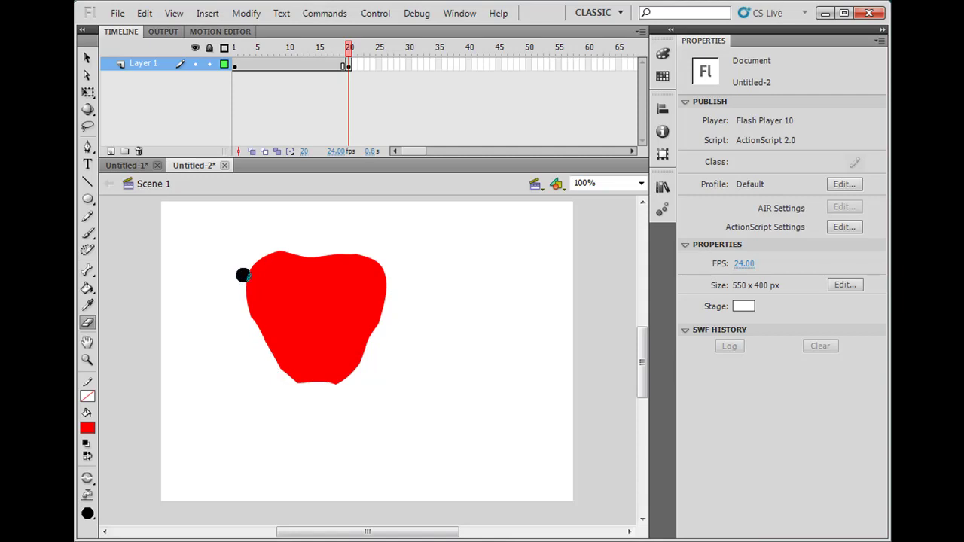
drag(263, 249, 328, 253)
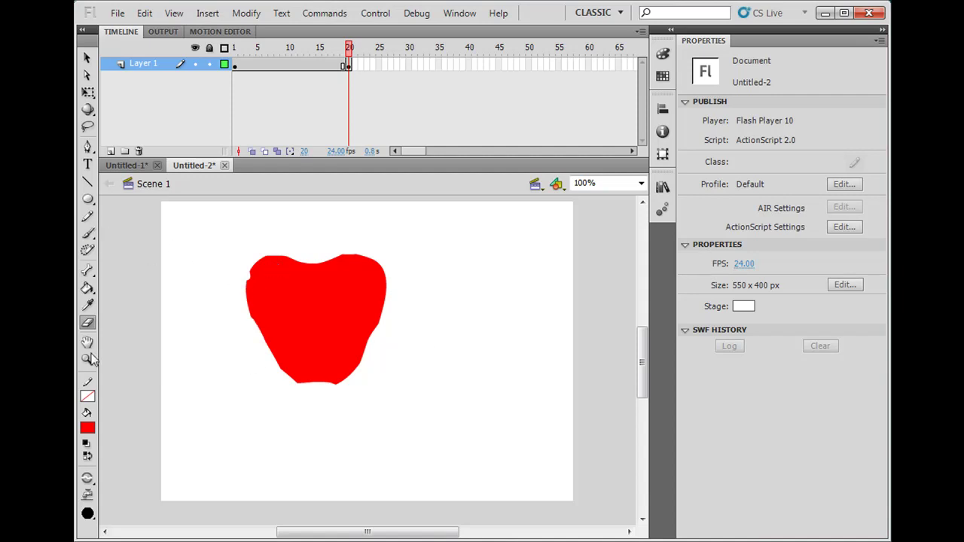
click(87, 232)
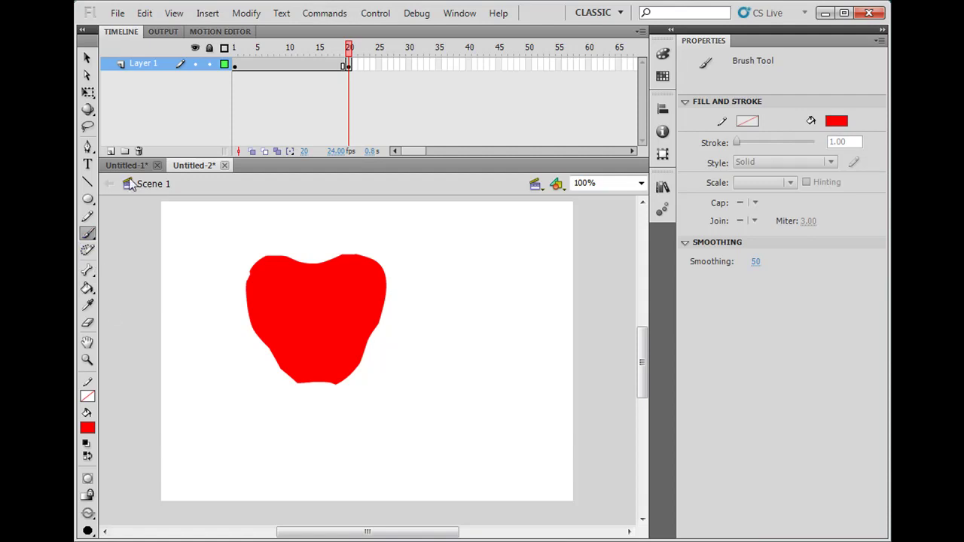
Step: Smooth the red apple's outline three times
click(88, 56)
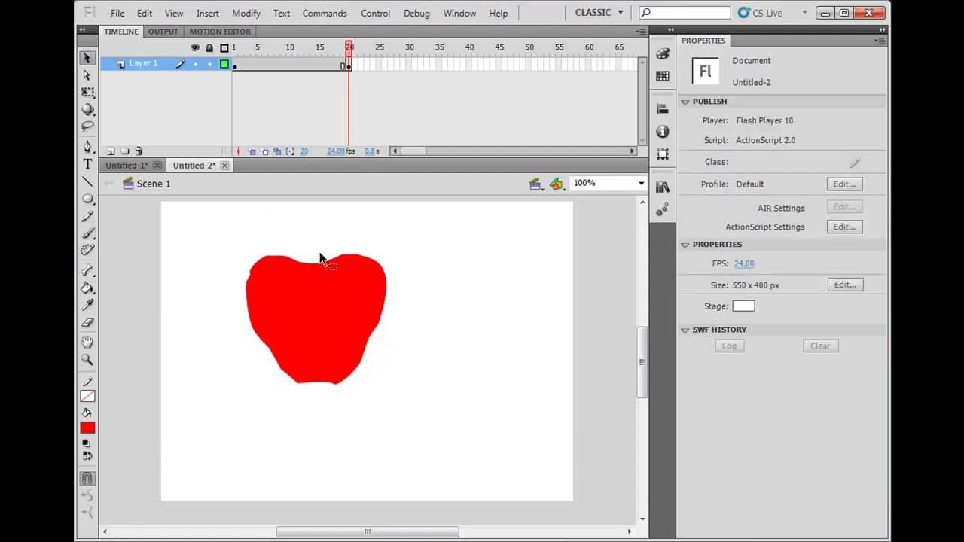
click(306, 302)
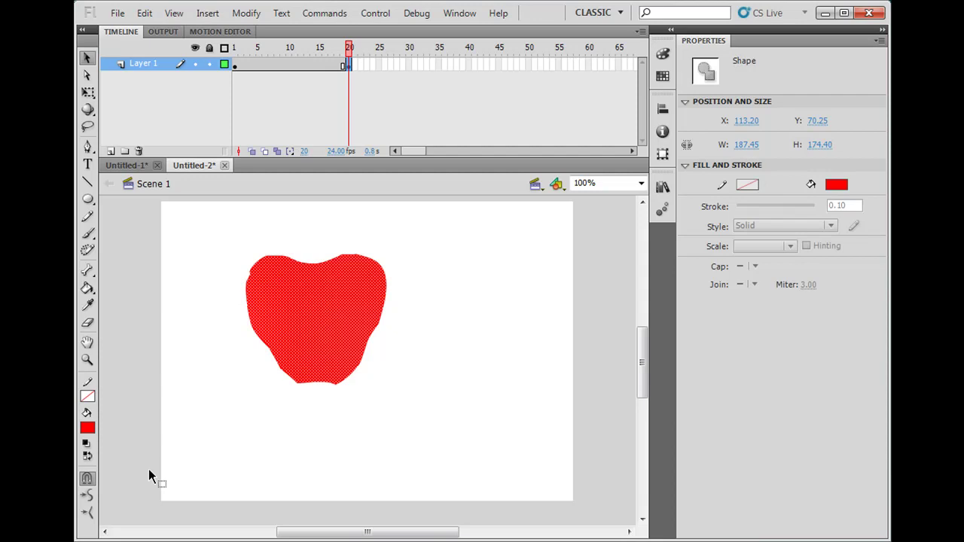
click(89, 500)
click(89, 499)
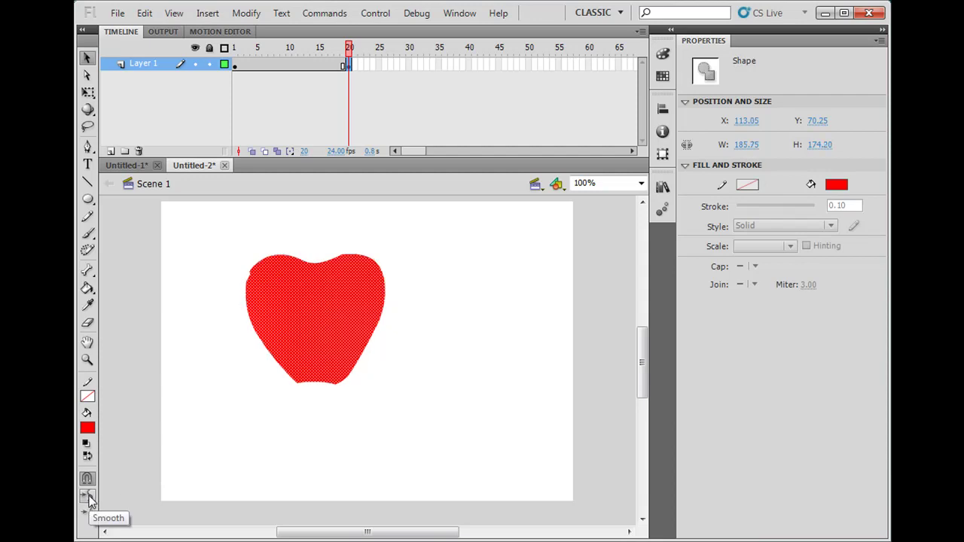
click(89, 500)
click(255, 362)
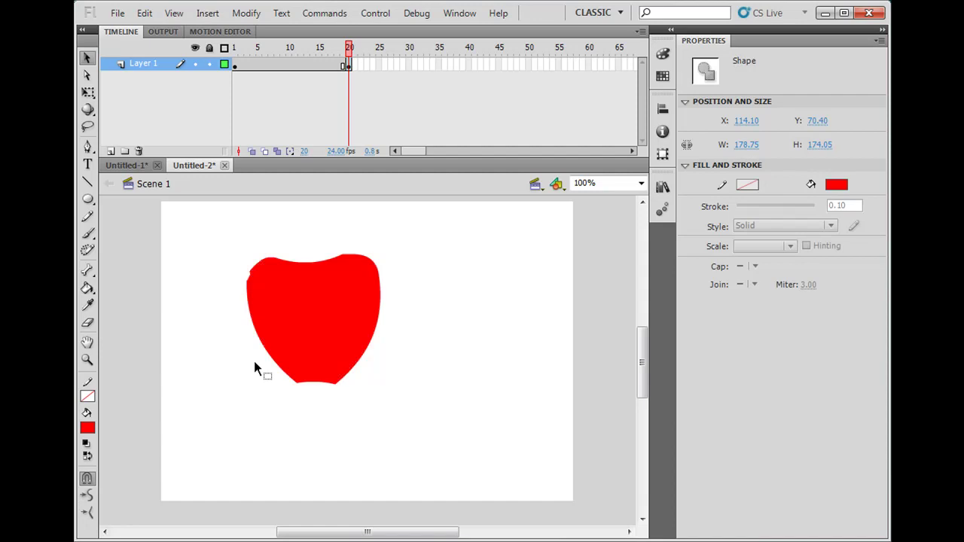
Step: Paint a curved stem rising from the apple's top with the Brush Tool
click(87, 232)
drag(306, 270, 332, 229)
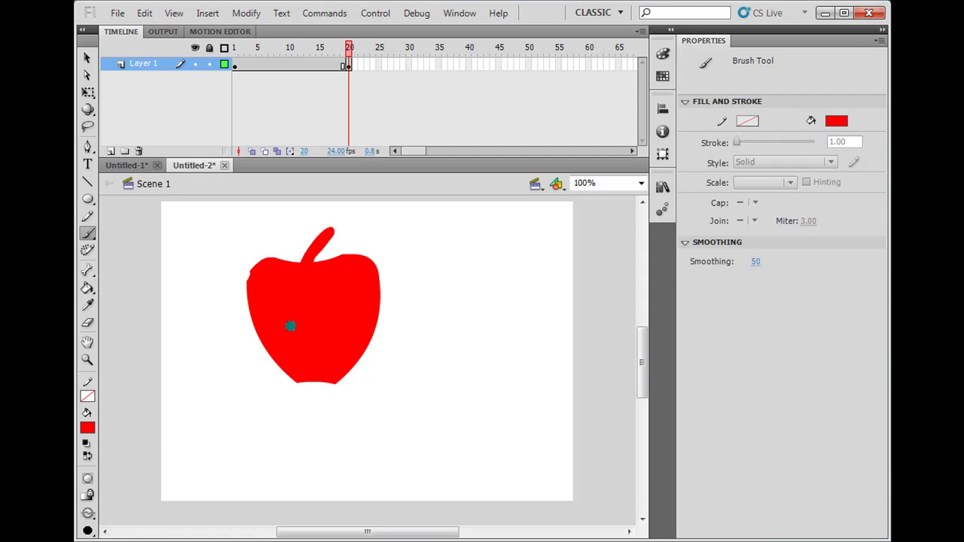
click(348, 66)
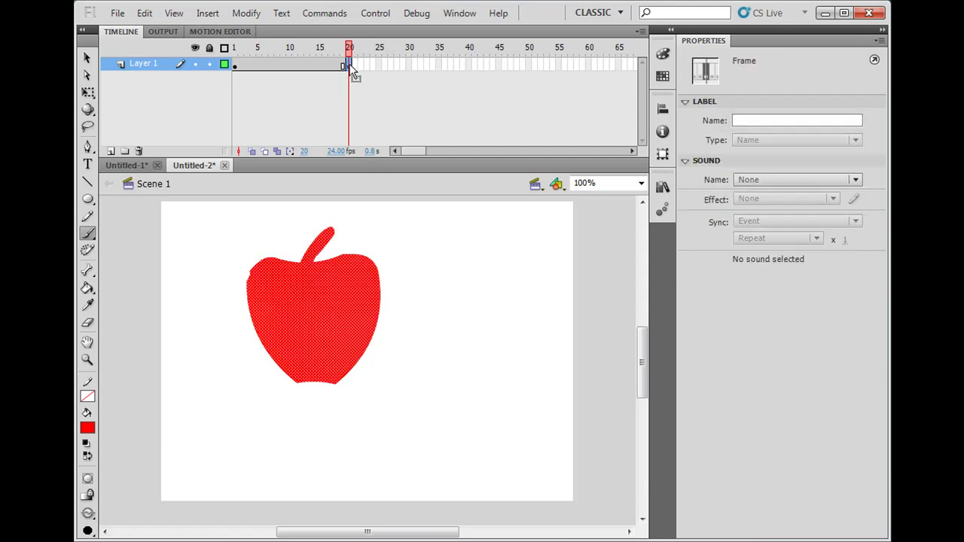
Step: Apply a shape tween across frames 1–20 so the blue A morphs into the apple
click(235, 66)
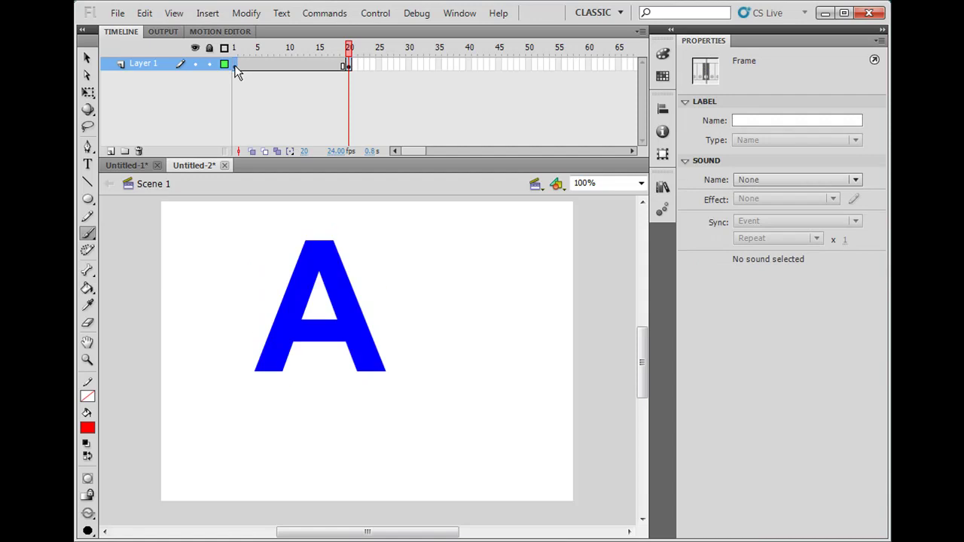
click(349, 67)
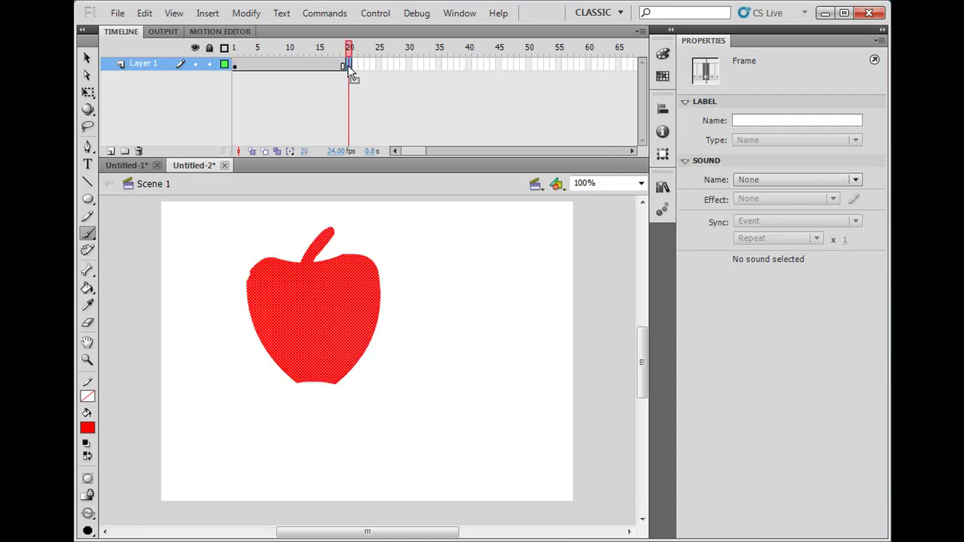
click(235, 66)
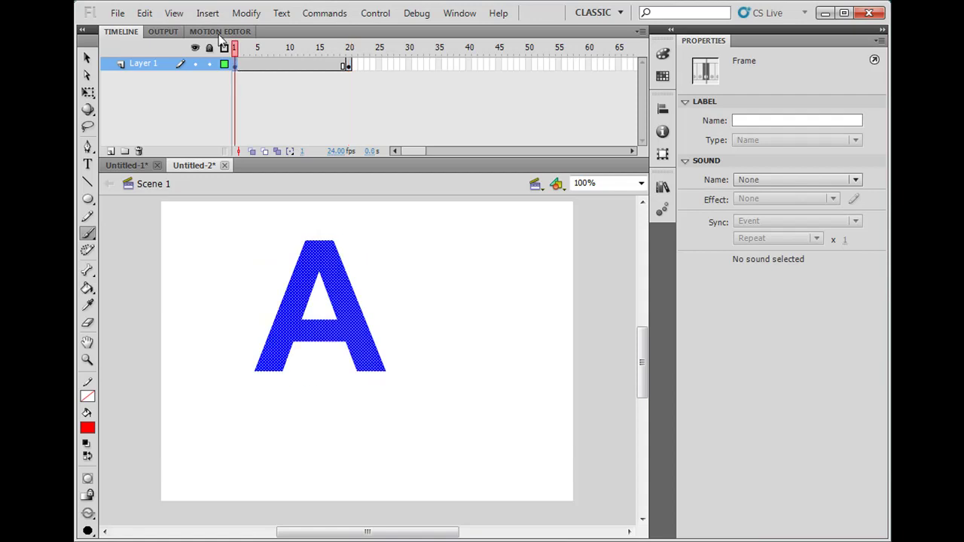
click(209, 14)
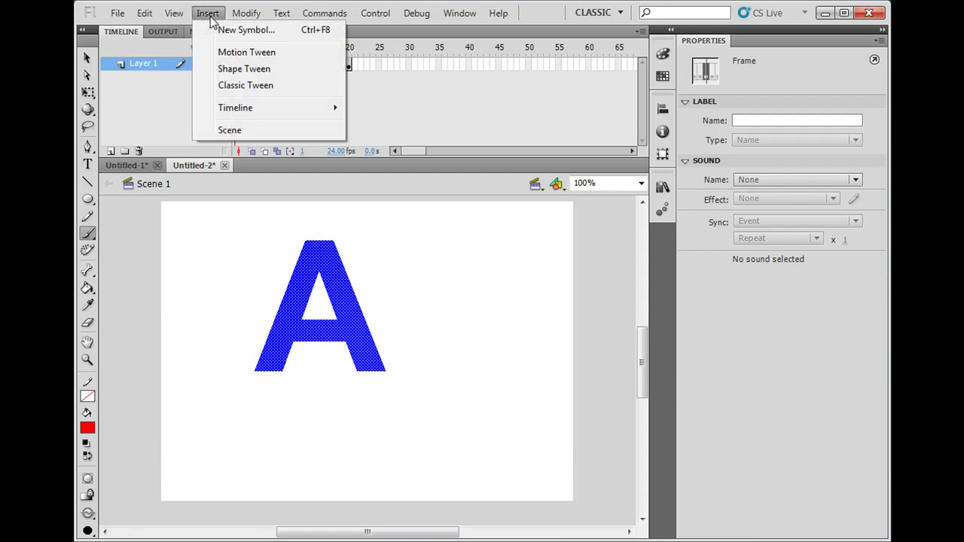
click(242, 69)
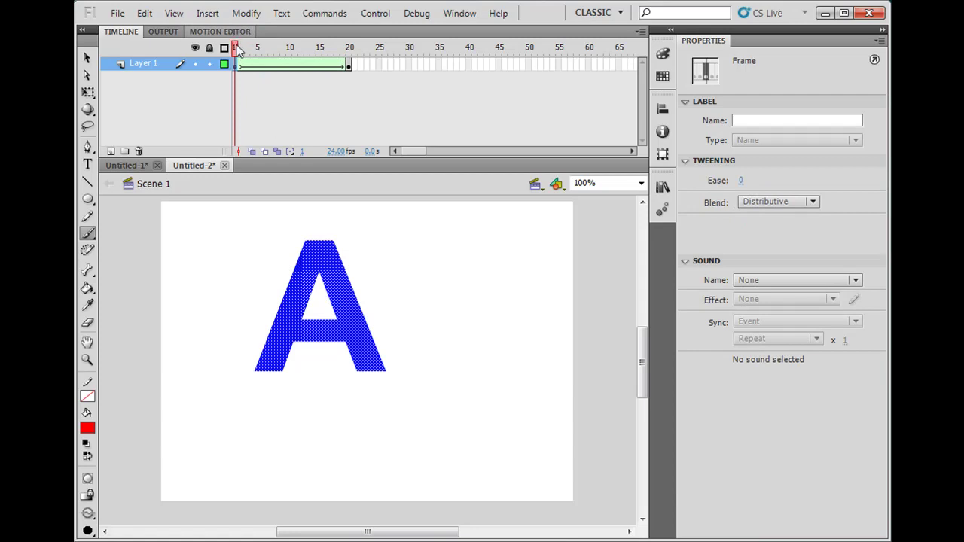
Step: Preview the A-to-apple morph by scrubbing the playhead and playing the timeline
mouse_move(238, 51)
mouse_down()
mouse_move(360, 57)
mouse_move(226, 41)
mouse_up()
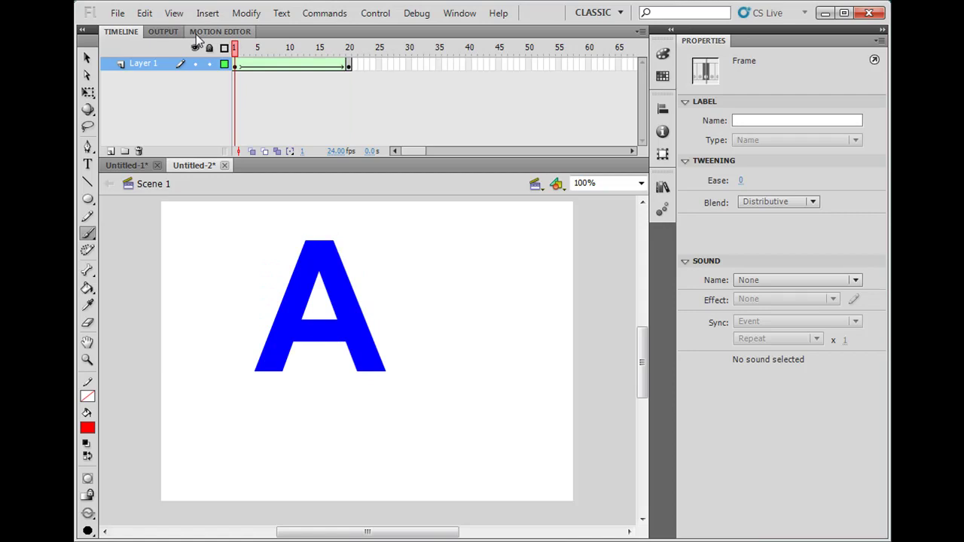
key(Return)
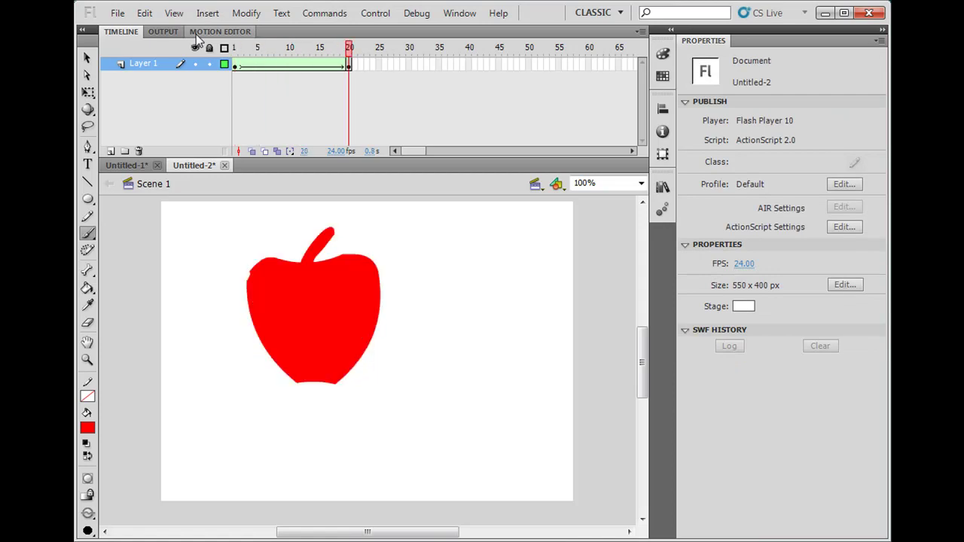
drag(351, 53, 215, 60)
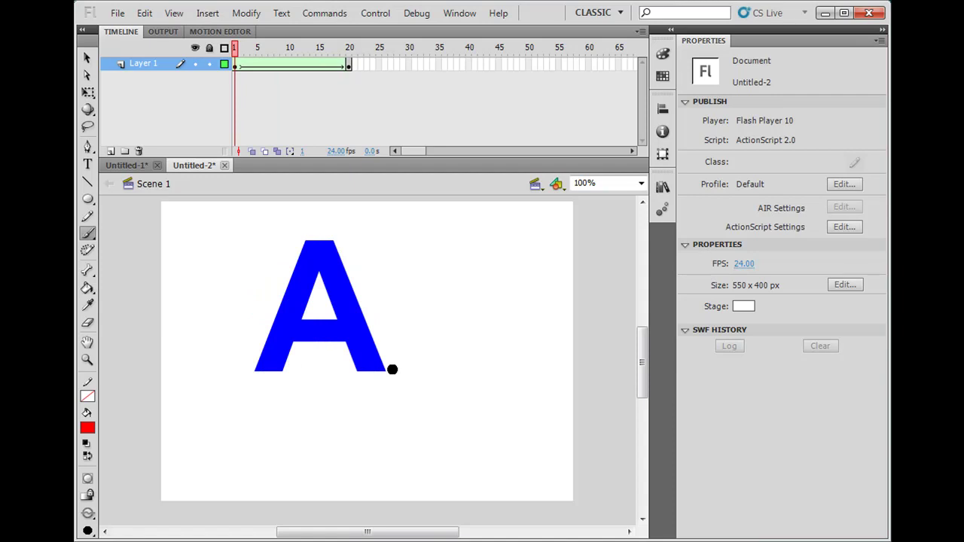
Step: At frame 1, add shape hint 'a' and place it on the apex of the A
click(238, 66)
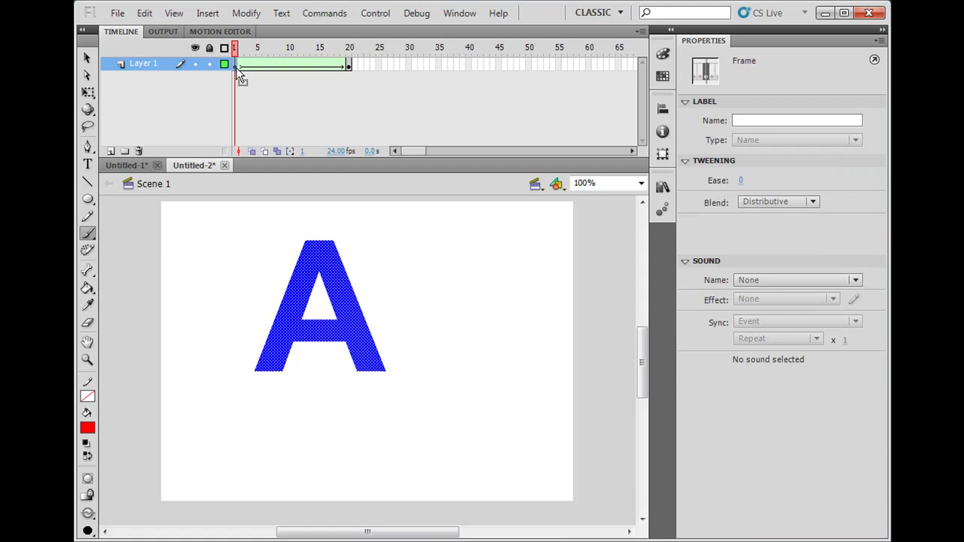
click(209, 15)
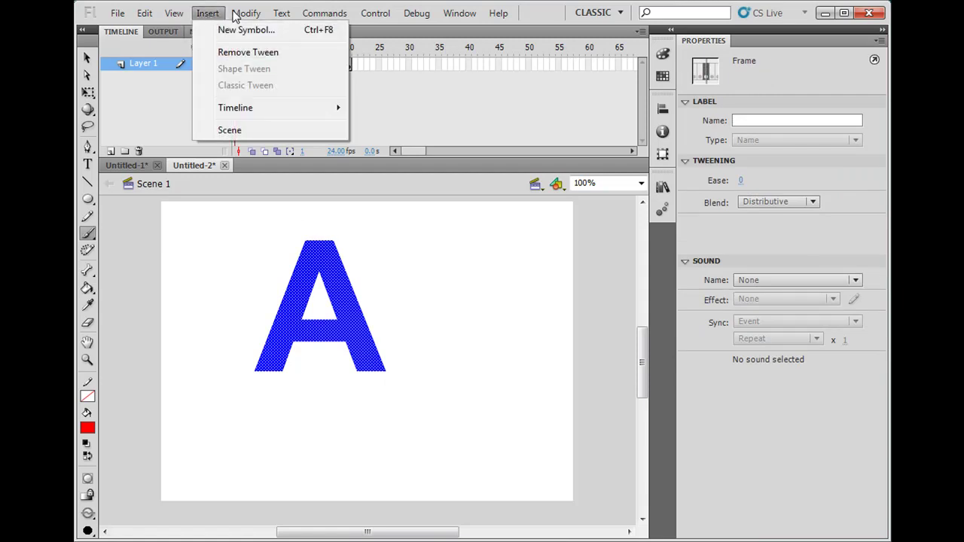
mouse_move(248, 16)
mouse_move(291, 125)
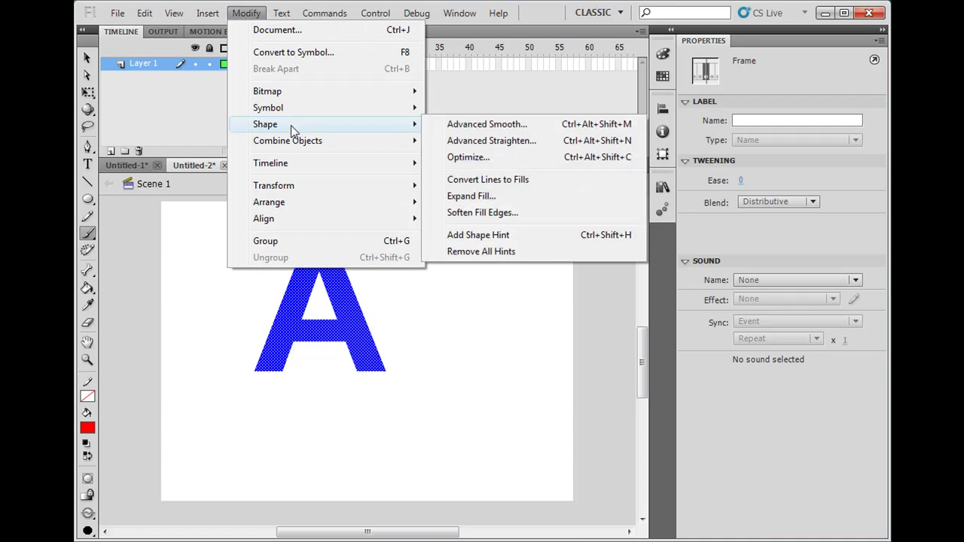
click(464, 236)
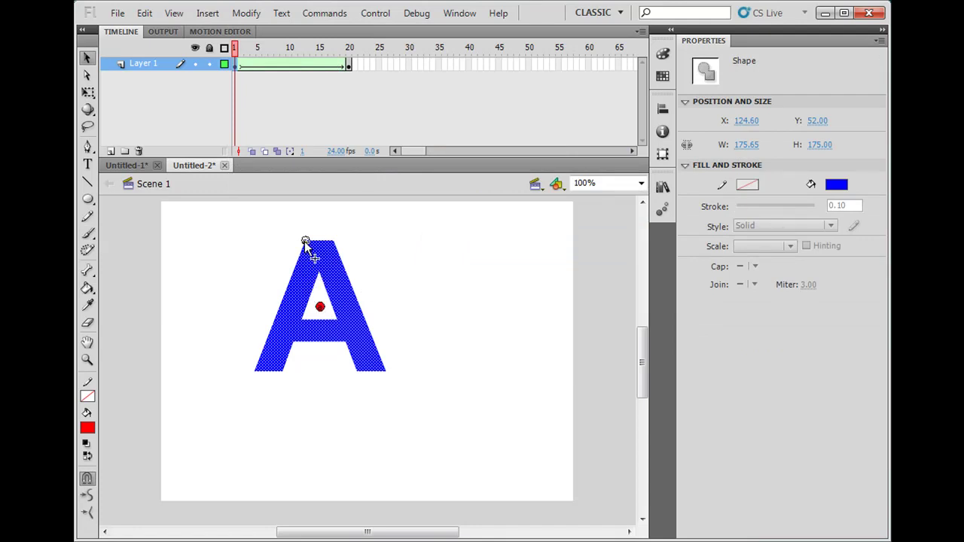
drag(304, 241, 305, 241)
Step: At frame 20, place the matching hint on the apple's upper-left edge
click(348, 64)
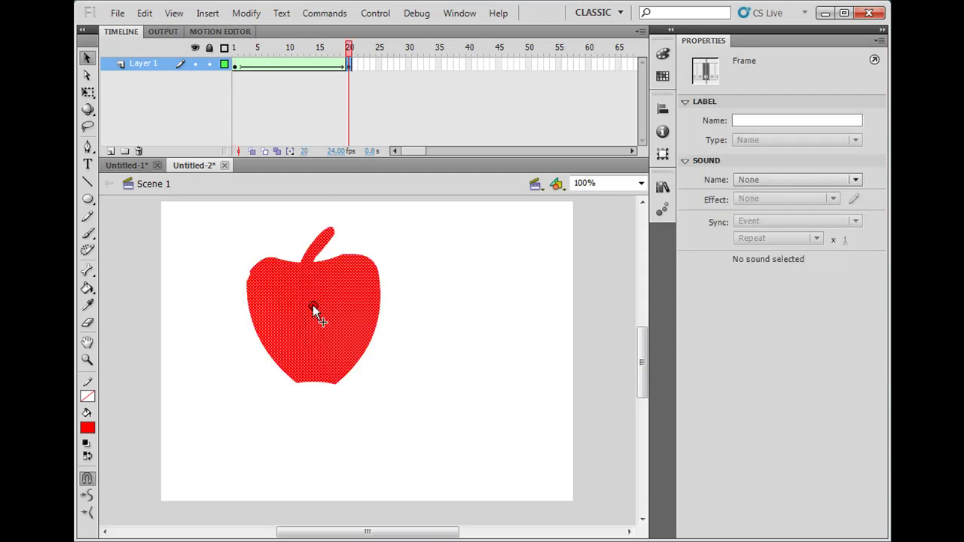
drag(258, 278, 256, 265)
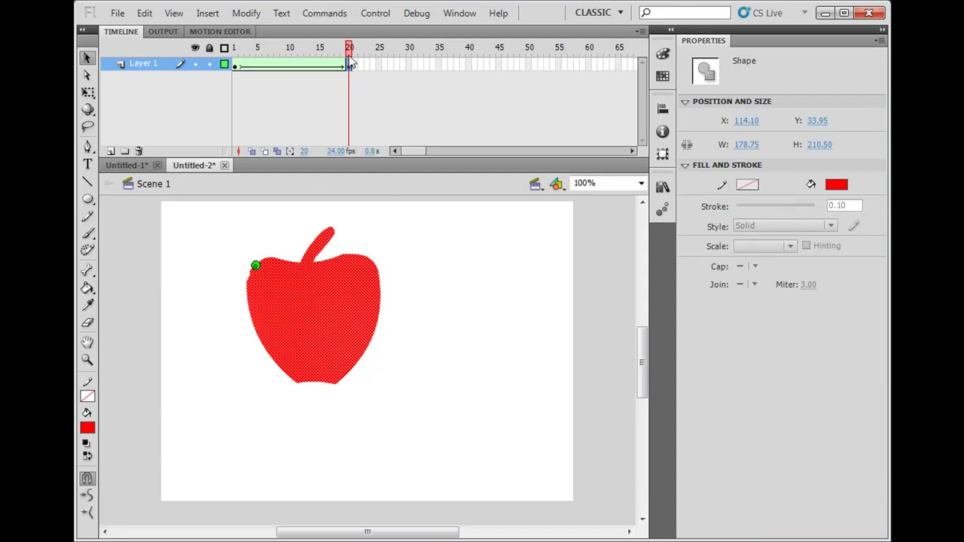
drag(351, 51, 206, 62)
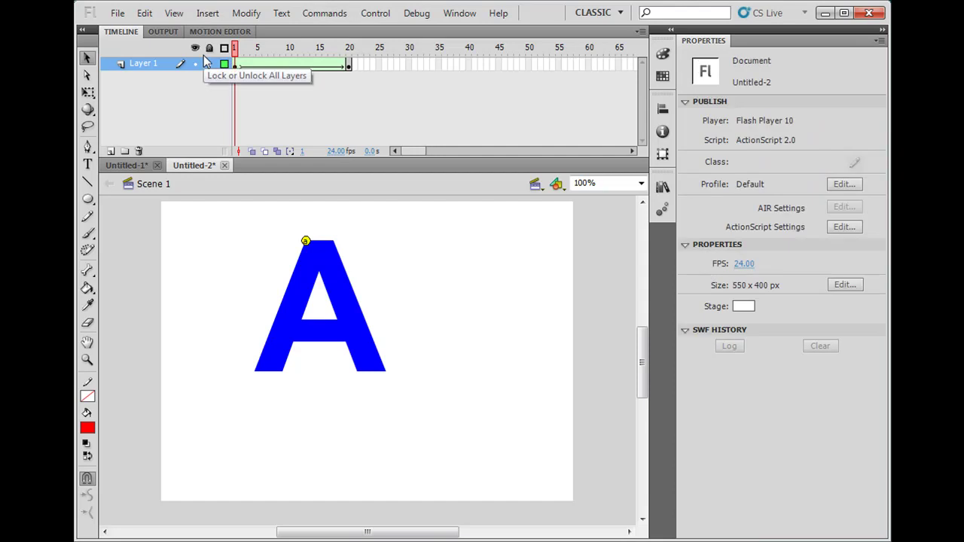
key(Return)
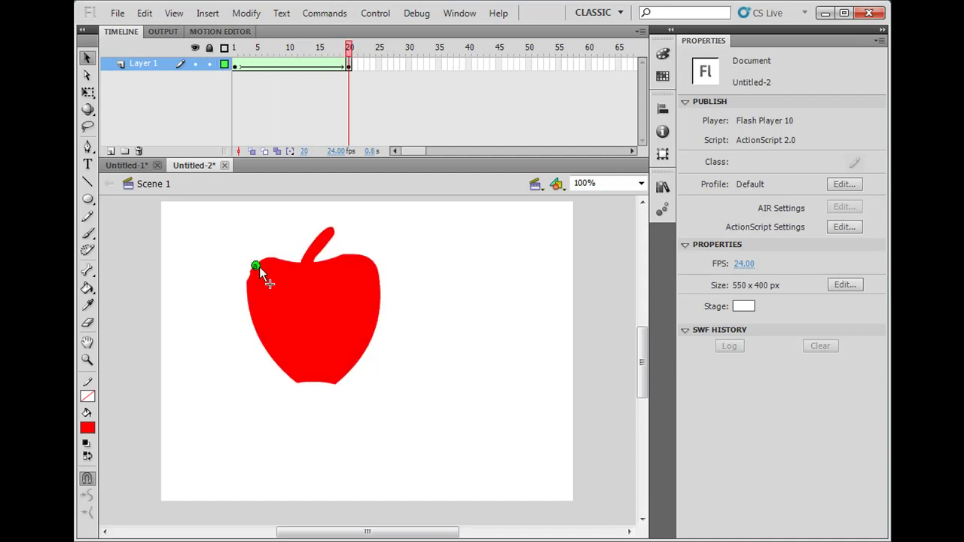
click(246, 12)
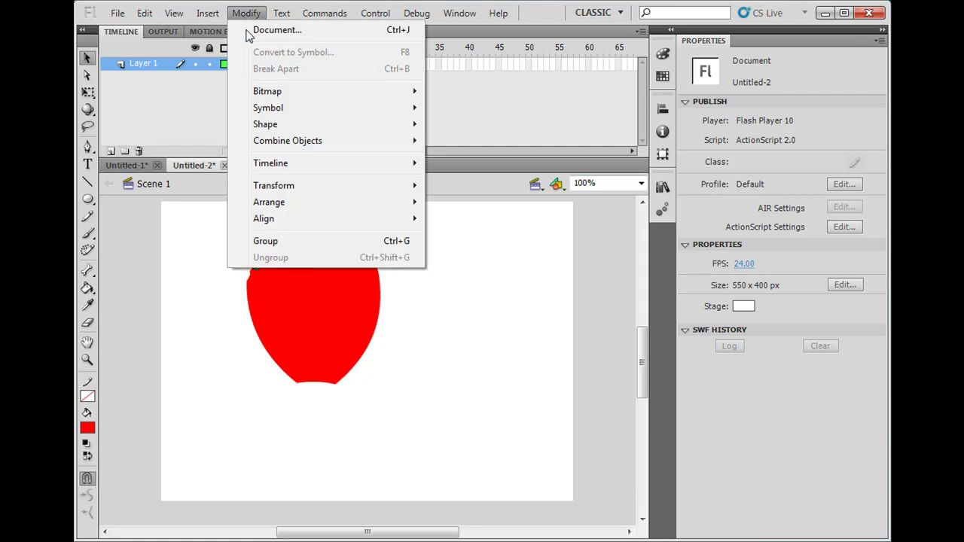
mouse_move(276, 128)
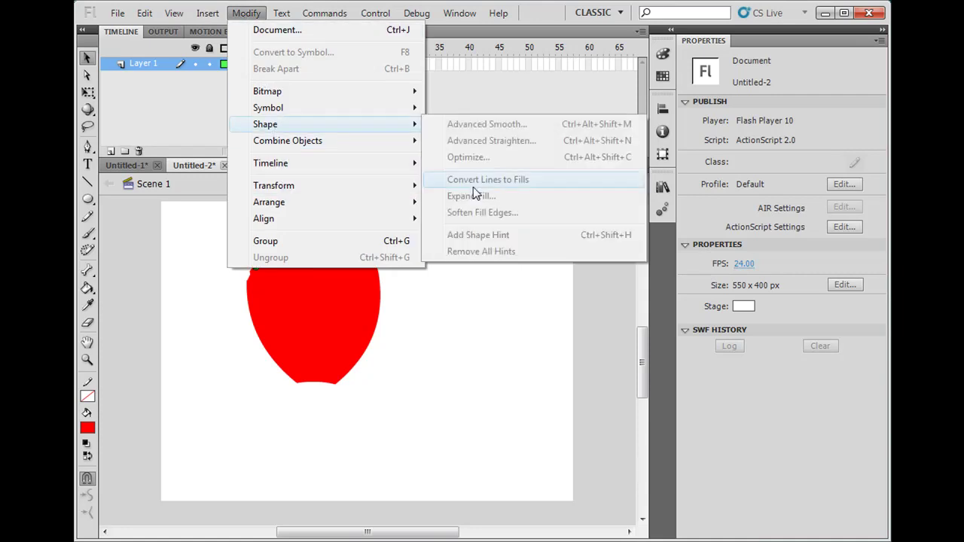
click(490, 362)
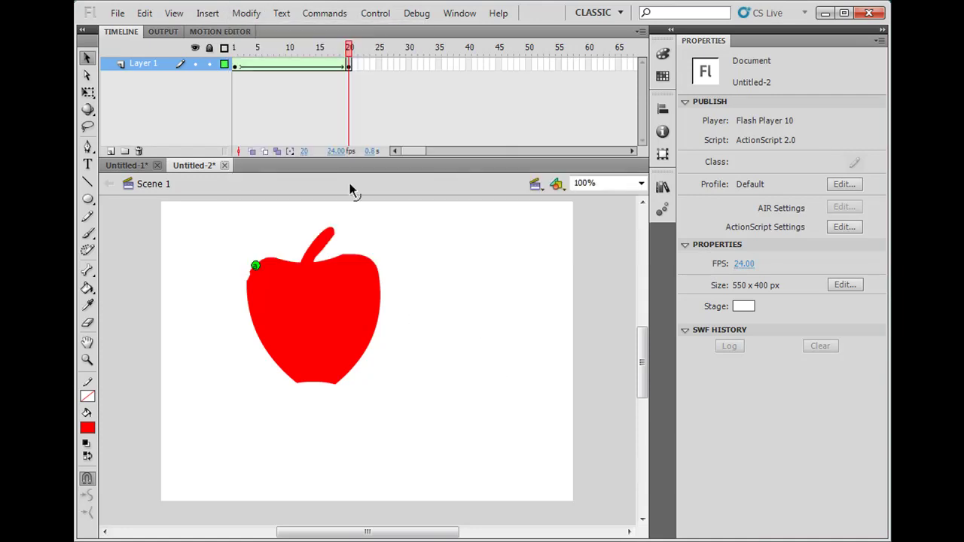
click(235, 65)
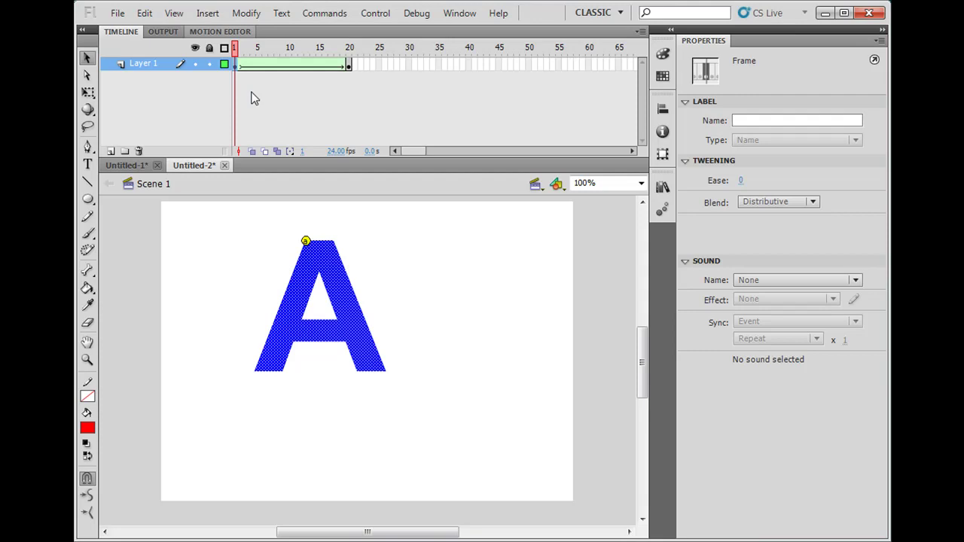
click(246, 13)
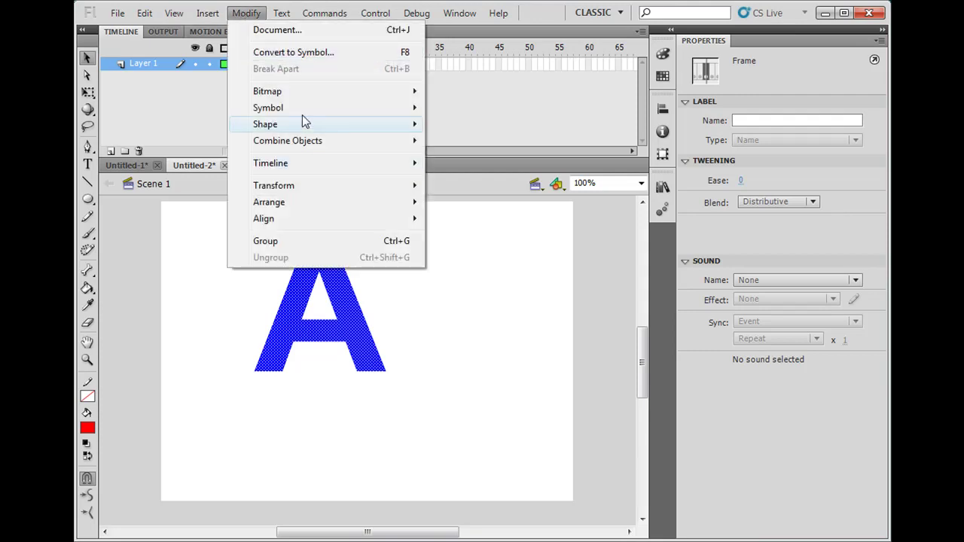
mouse_move(305, 122)
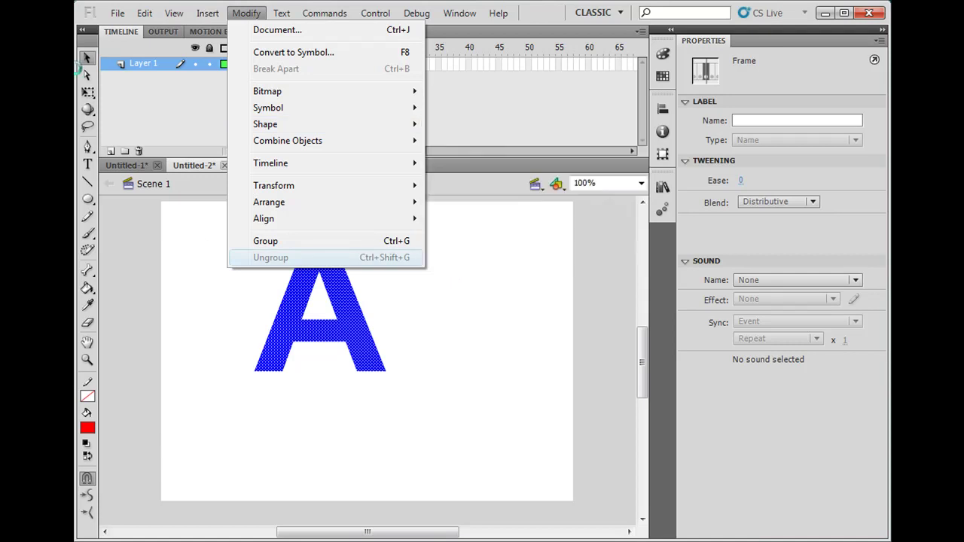
click(94, 65)
click(226, 265)
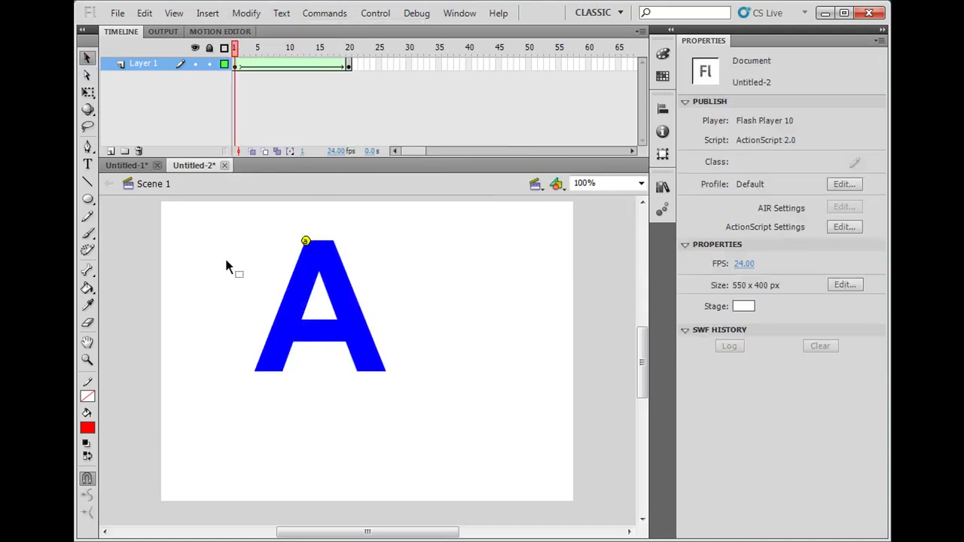
Step: Switch to Untitled-1 and play the square-to-circle and A-to-apple morphs from frames 1 and 21
click(123, 166)
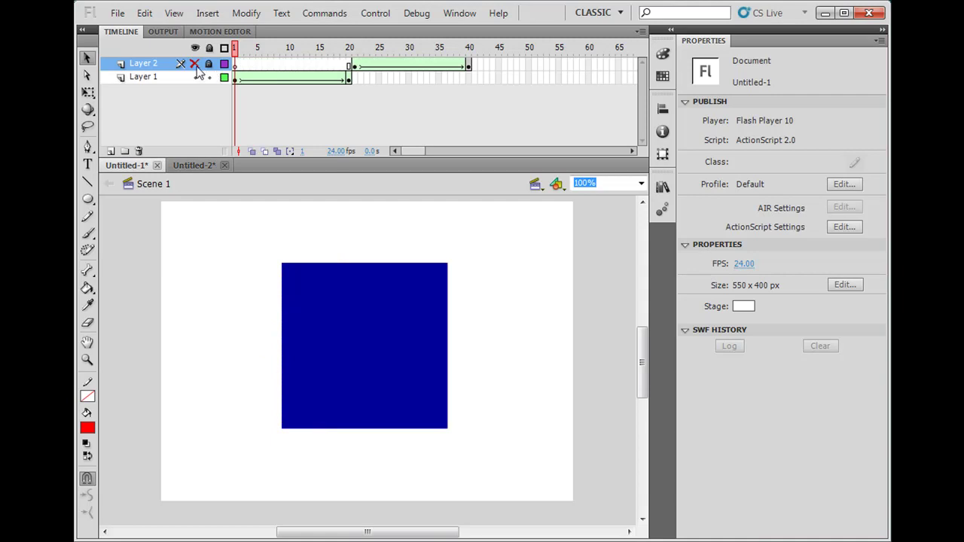
key(Return)
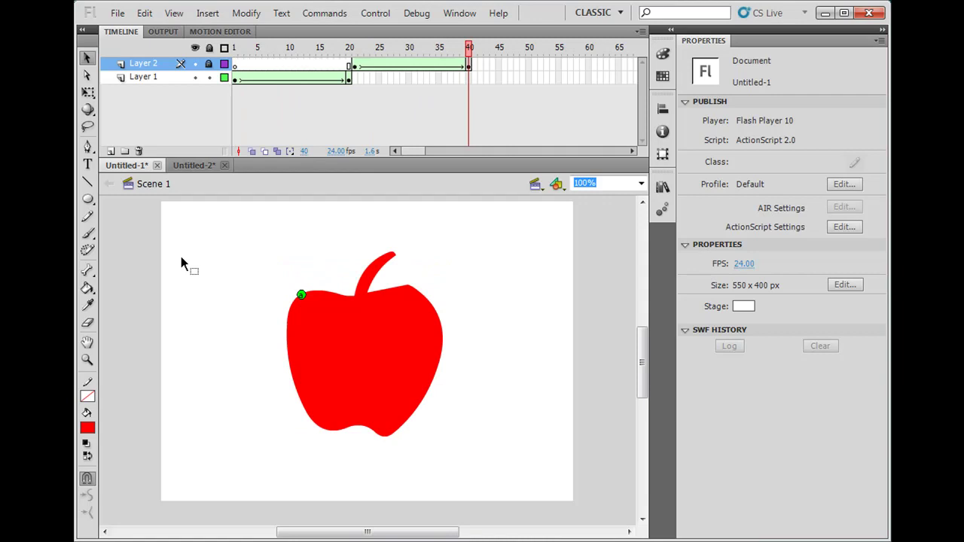
key(Return)
click(355, 50)
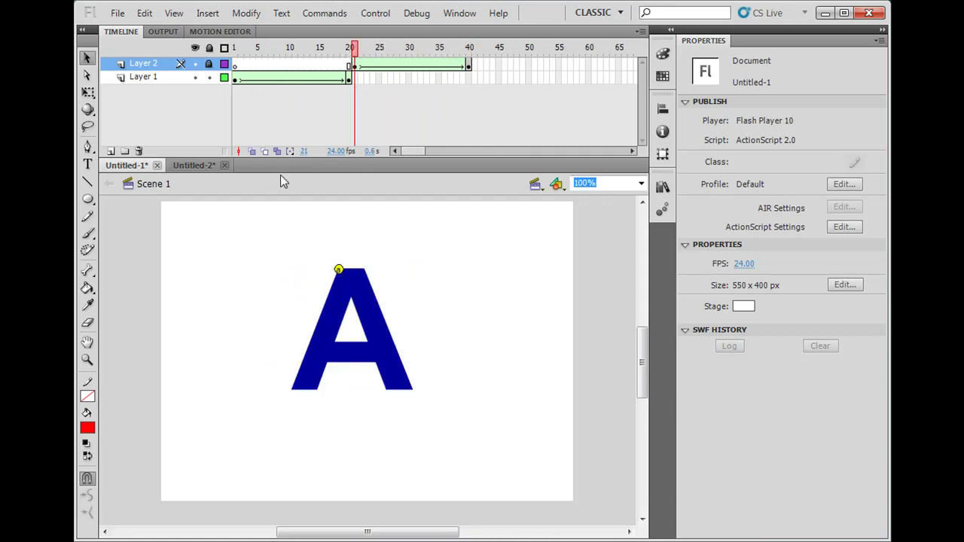
key(Return)
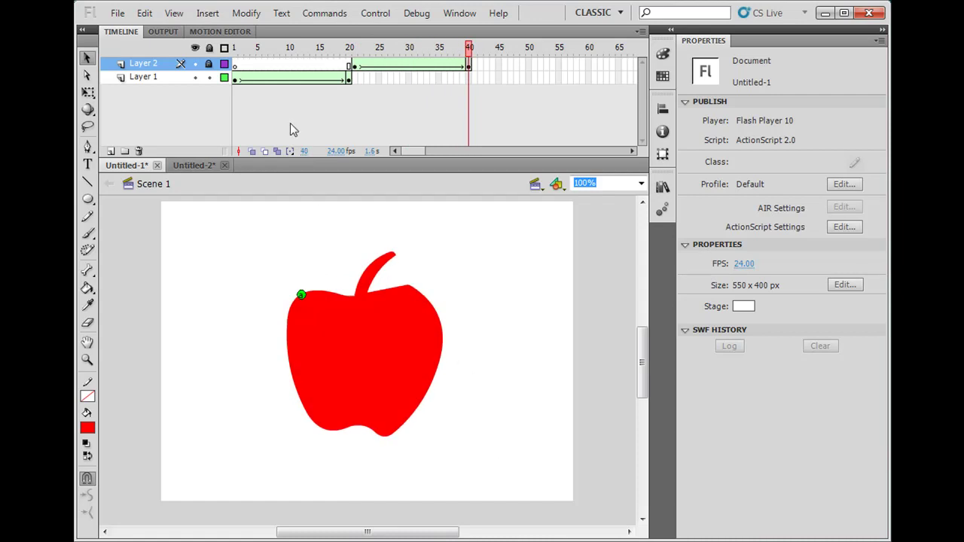
Step: Inspect Layer 1's square and circle frames, then select Layer 2's tween at frame 21
drag(368, 46, 225, 66)
click(234, 78)
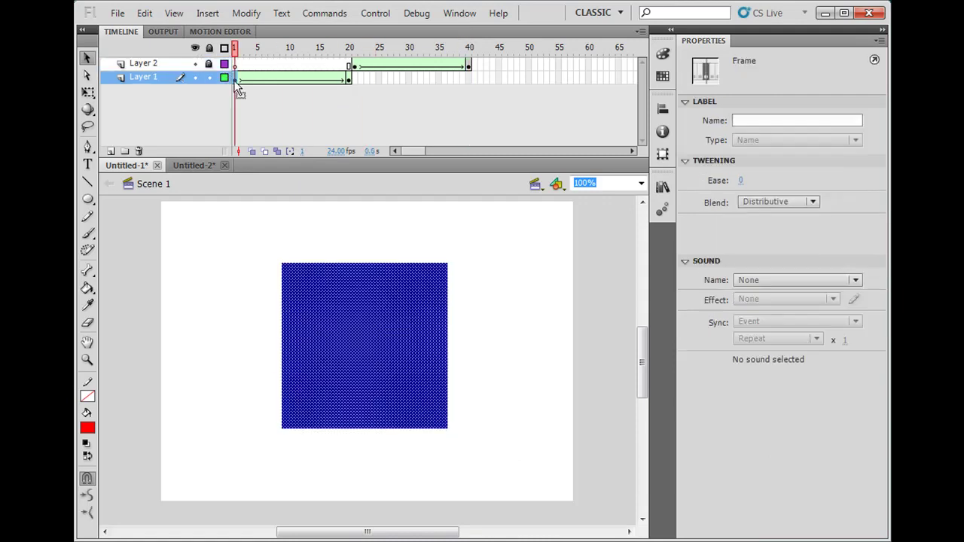
click(351, 78)
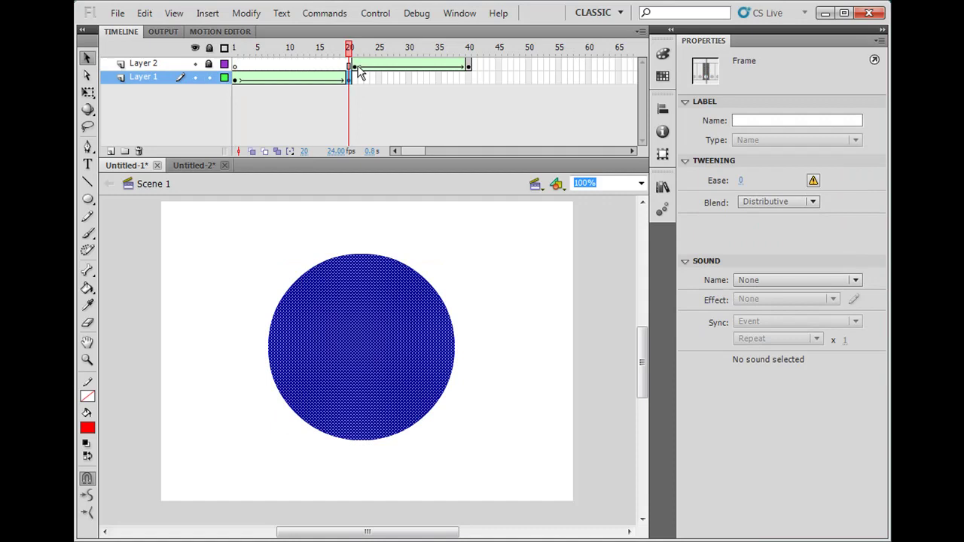
click(357, 67)
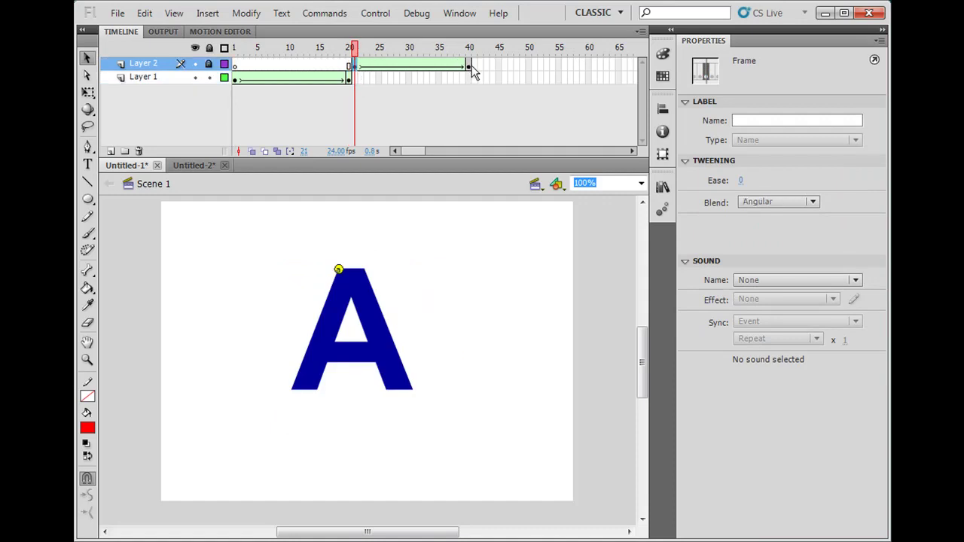